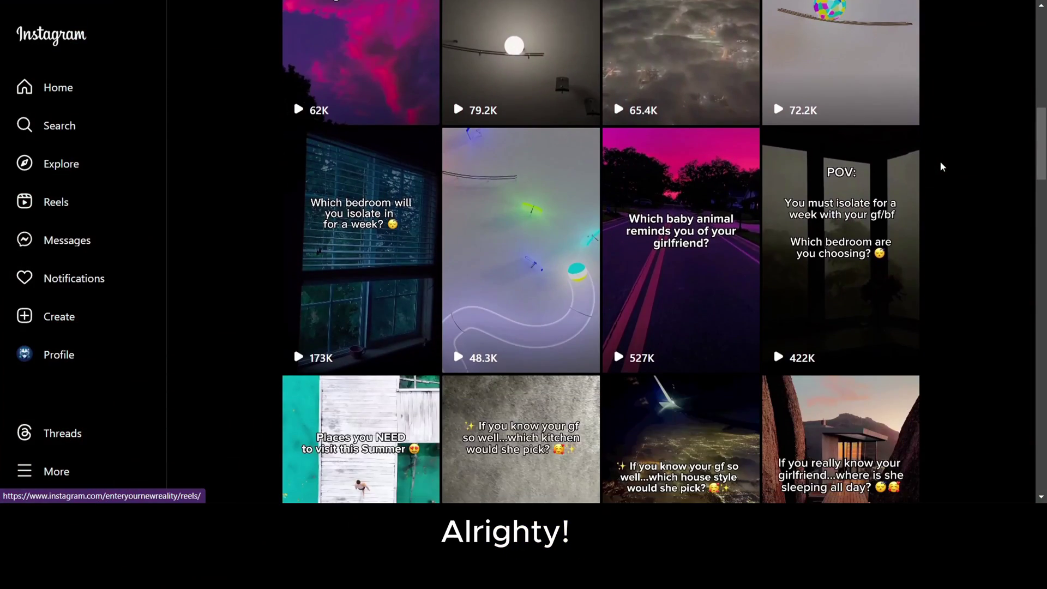
# - Scroll the profile's Reels grid and open the 'which kitchen would she pick?' reel
pyautogui.scroll(-5, 941, 161)
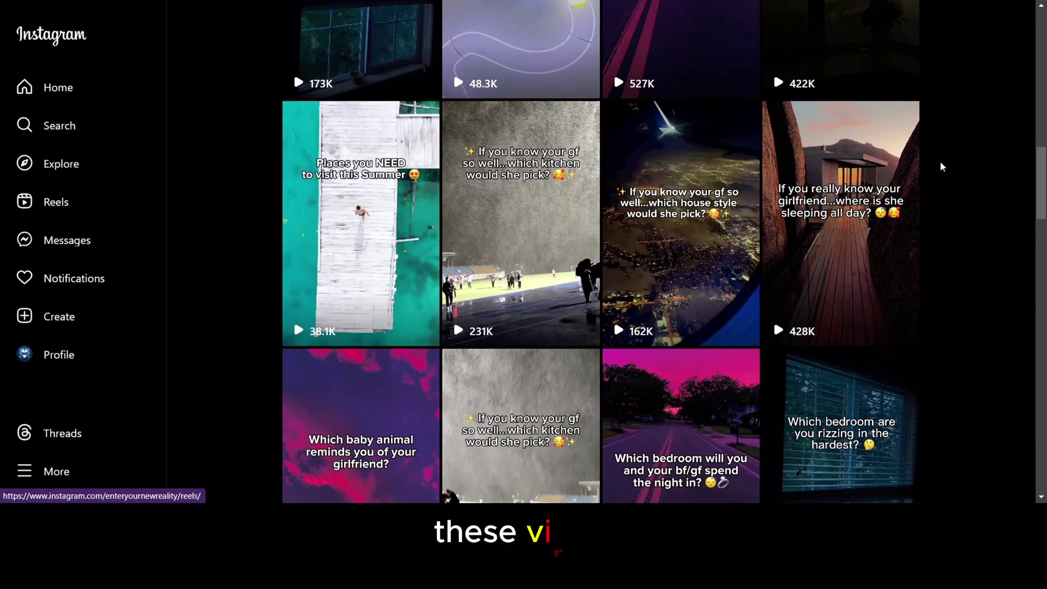
pyautogui.scroll(-4, 941, 161)
pyautogui.scroll(-1, 940, 166)
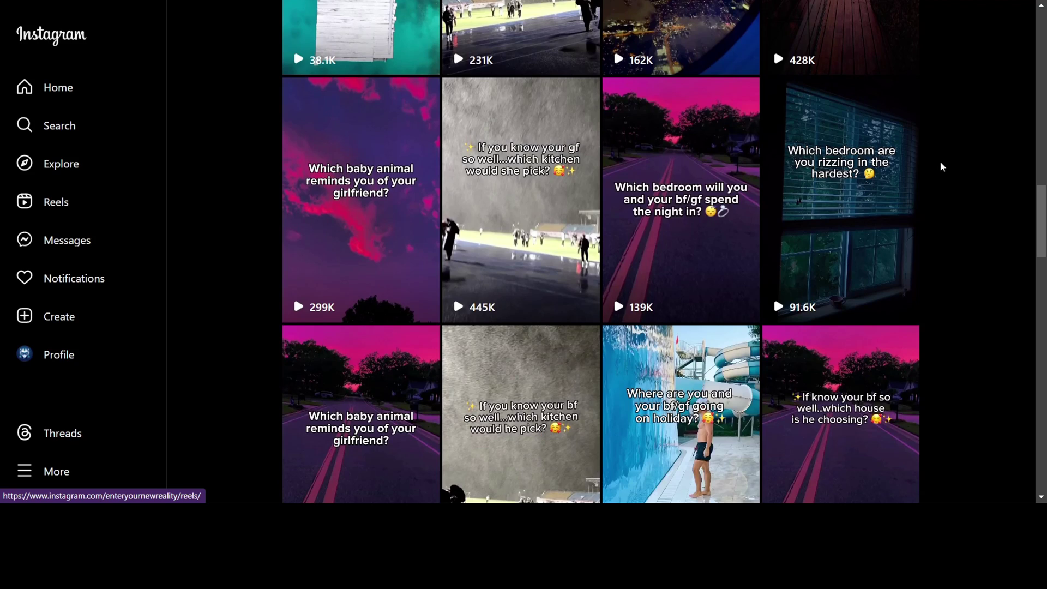
pyautogui.click(575, 143)
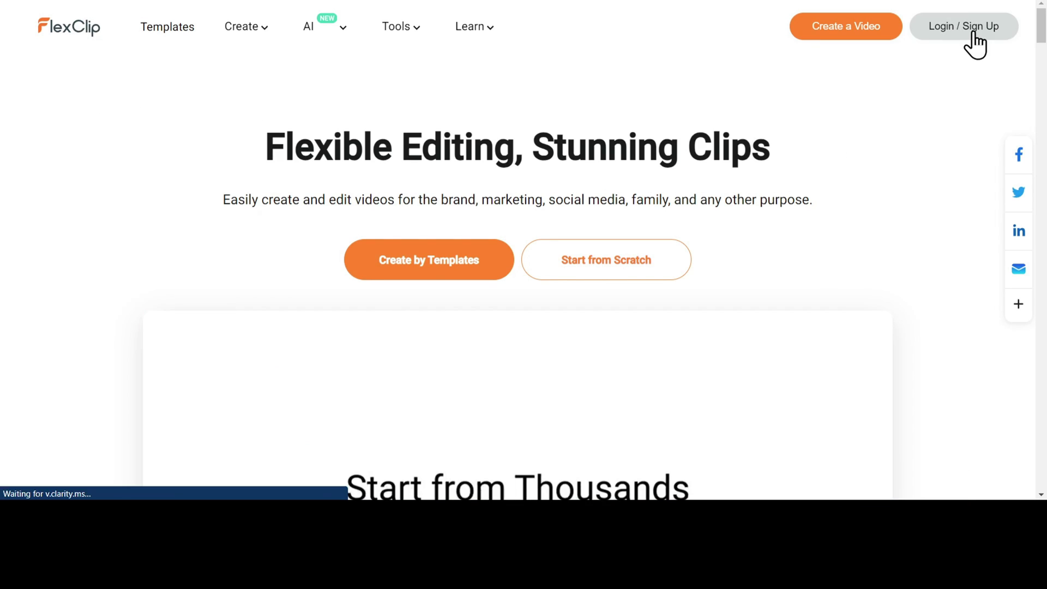
# - Create a new FlexClip video with a 9:16 ratio in Timeline Mode
pyautogui.click(975, 31)
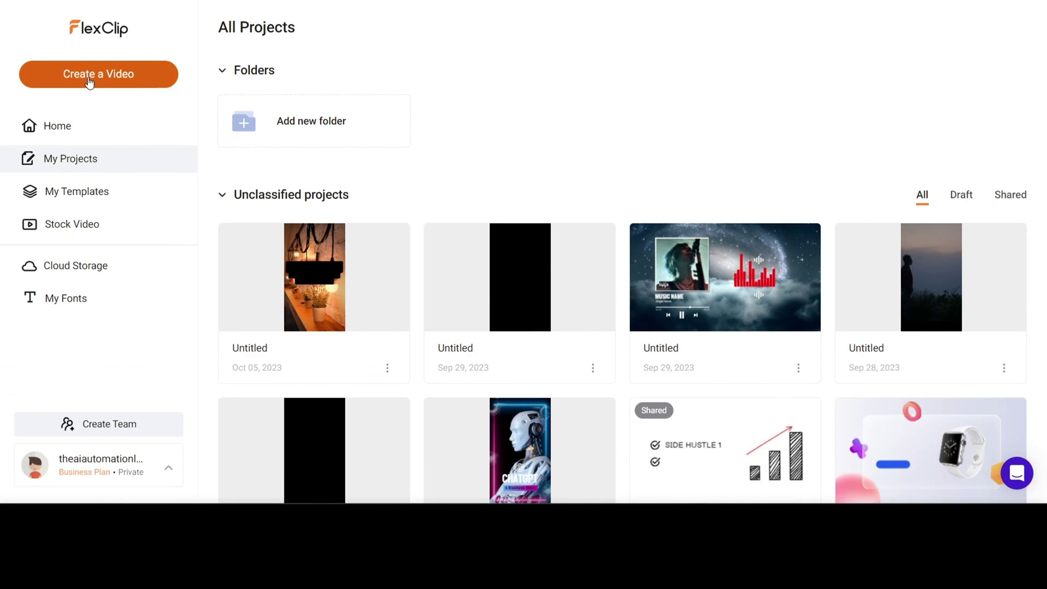
pyautogui.click(90, 81)
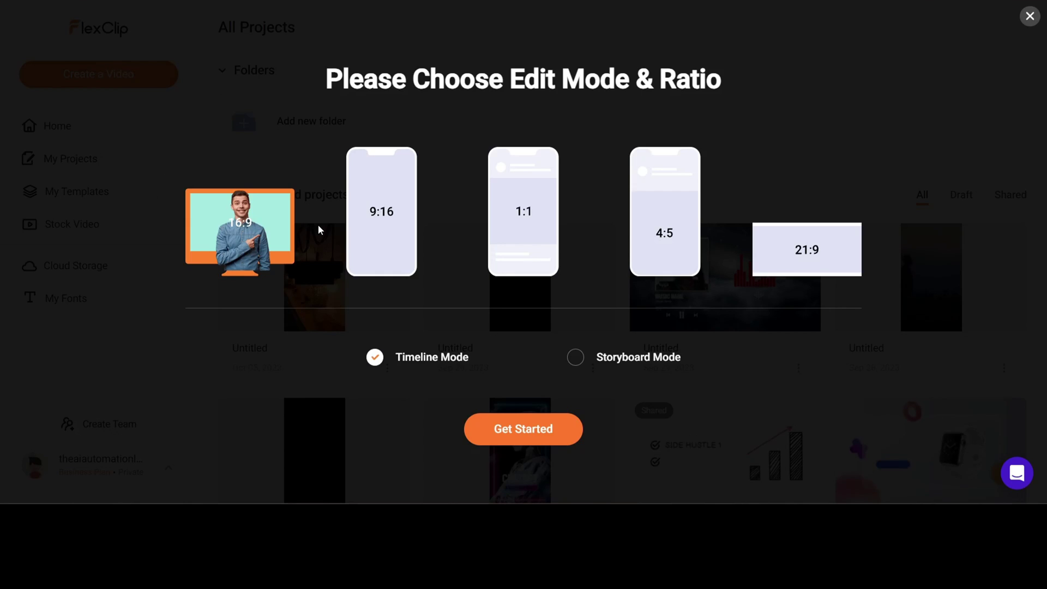
pyautogui.click(387, 211)
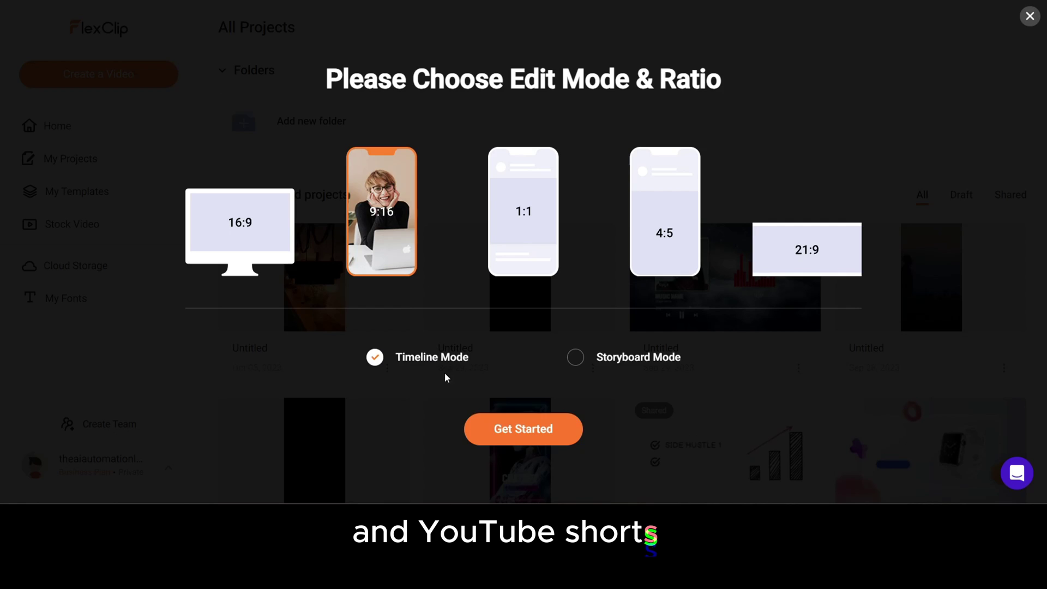
pyautogui.click(514, 439)
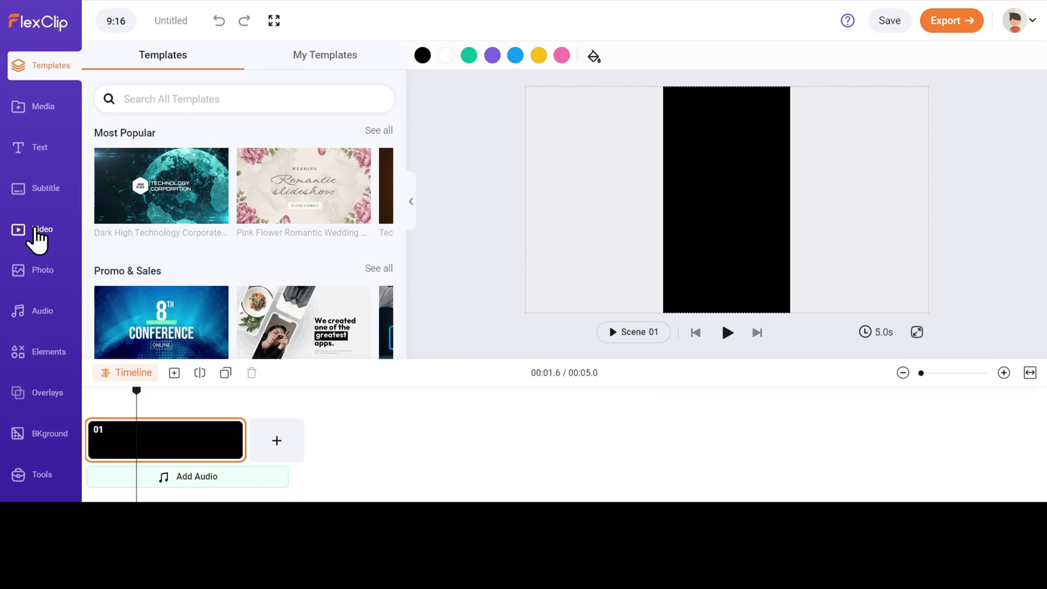
# - Search stock videos for 'sky' and filter the results to Vertical
pyautogui.click(38, 232)
pyautogui.click(222, 70)
pyautogui.write('sky')
pyautogui.press('Return')
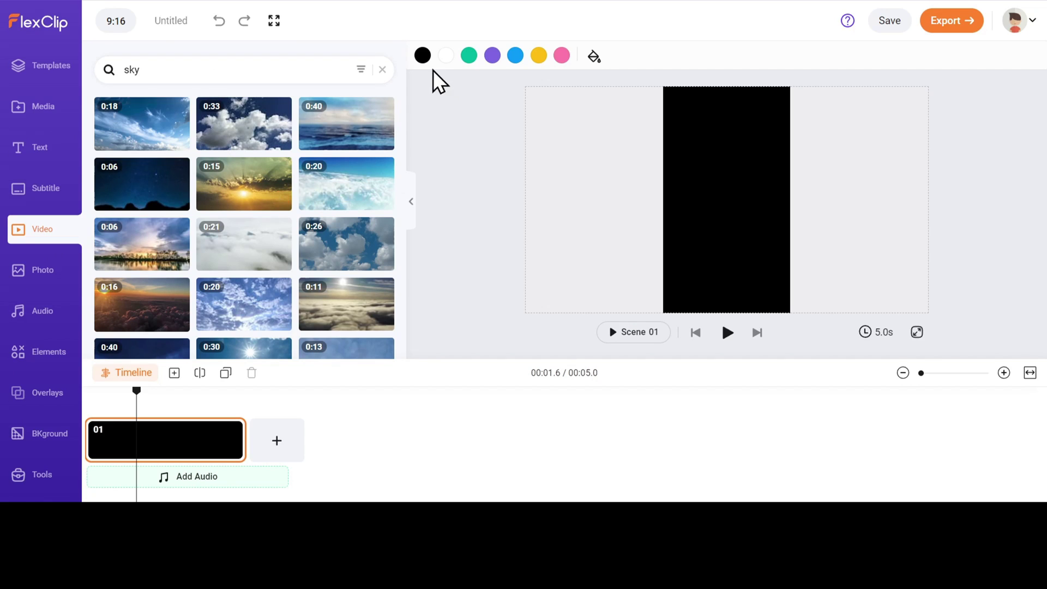
pyautogui.click(362, 73)
pyautogui.click(122, 229)
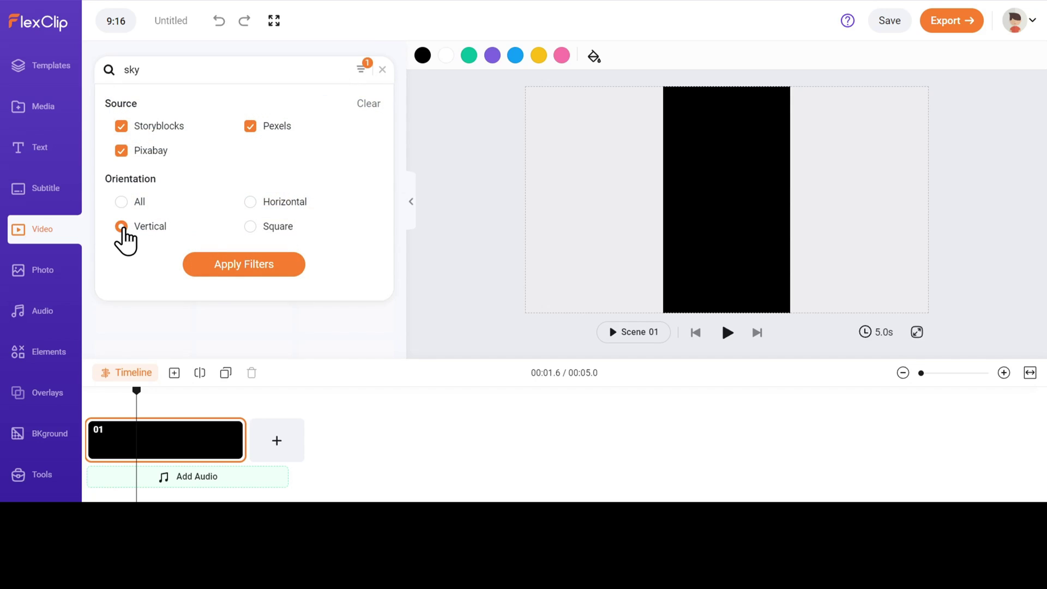
pyautogui.click(235, 267)
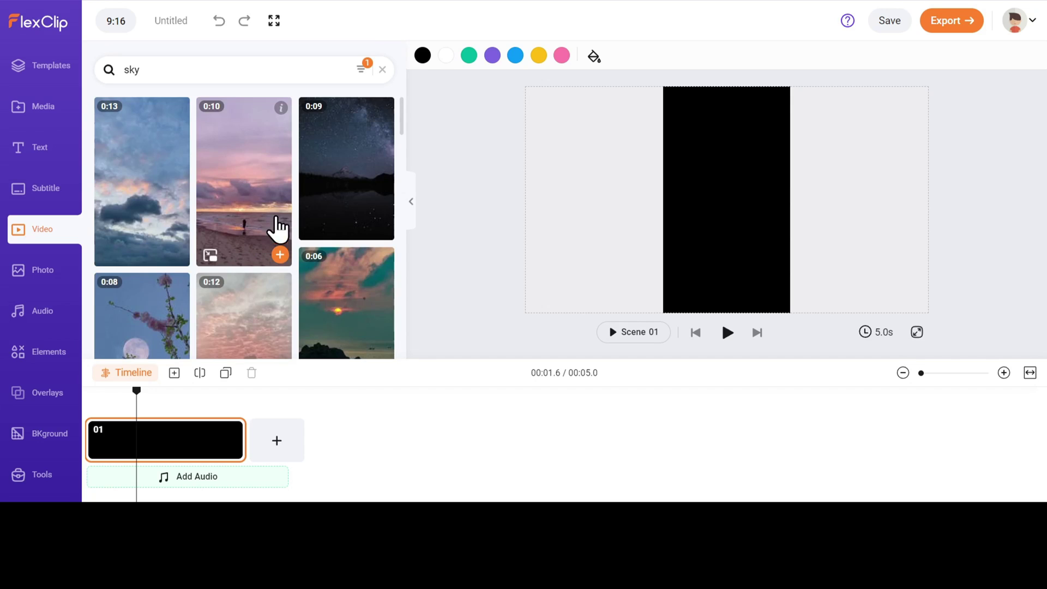
pyautogui.scroll(-3, 325, 194)
pyautogui.scroll(-10, 326, 194)
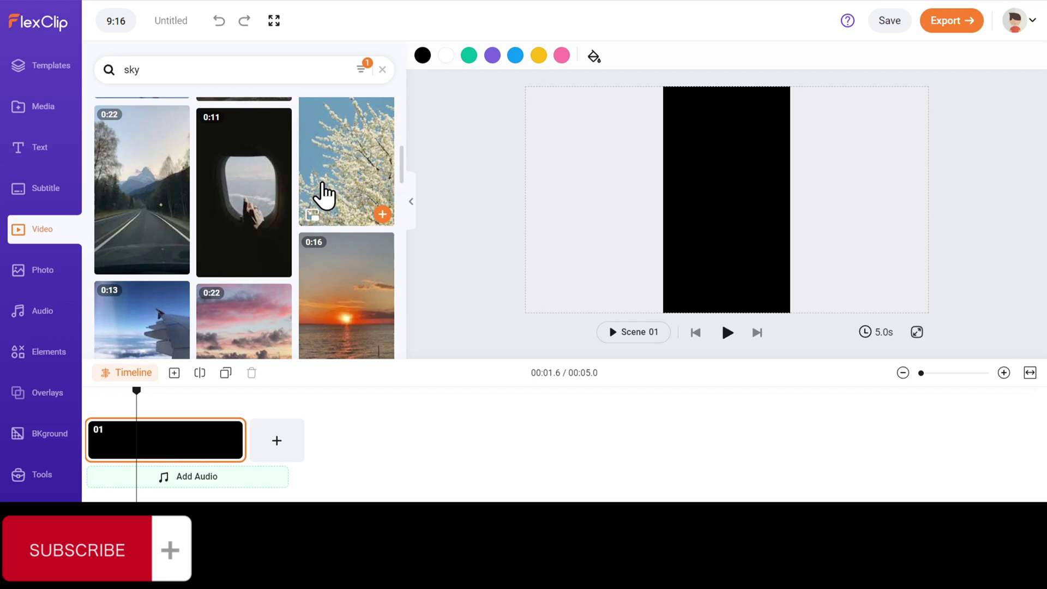
pyautogui.scroll(-10, 326, 194)
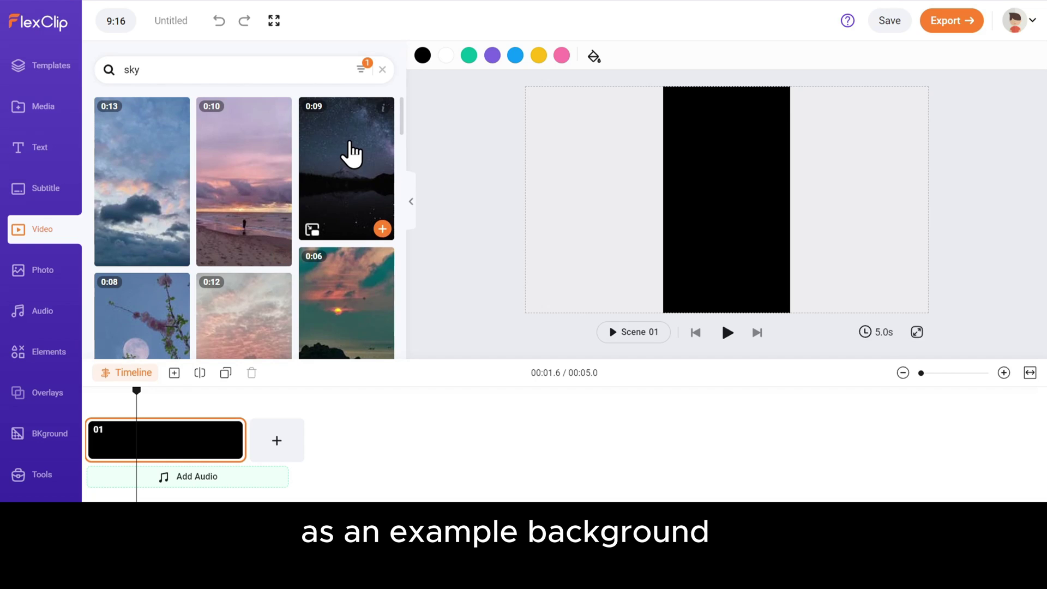
# - Add the 0:09 night-sky clip as scene 01 and play it back
pyautogui.click(351, 153)
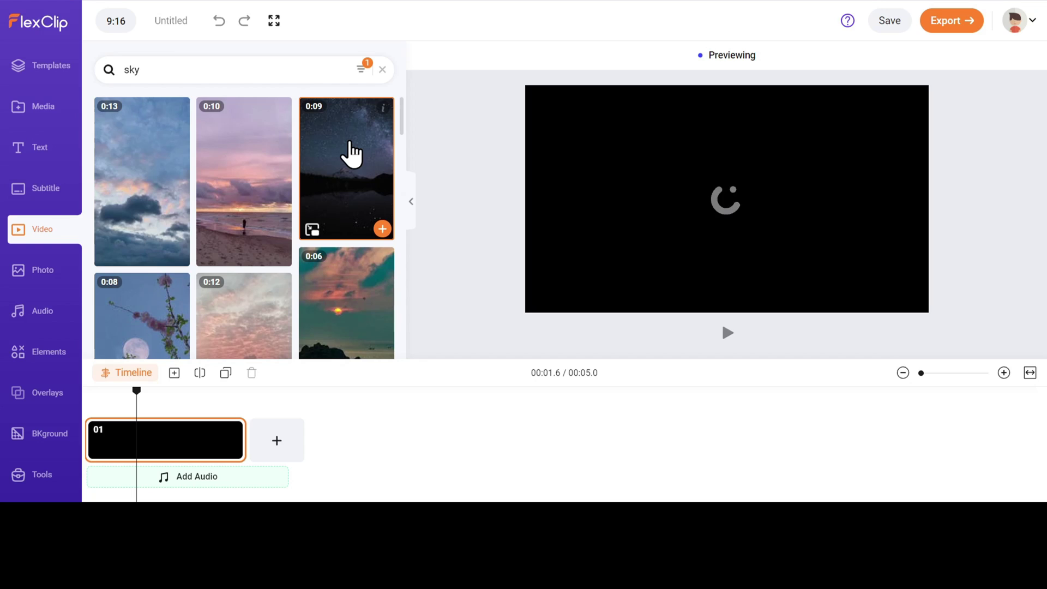
pyautogui.click(383, 230)
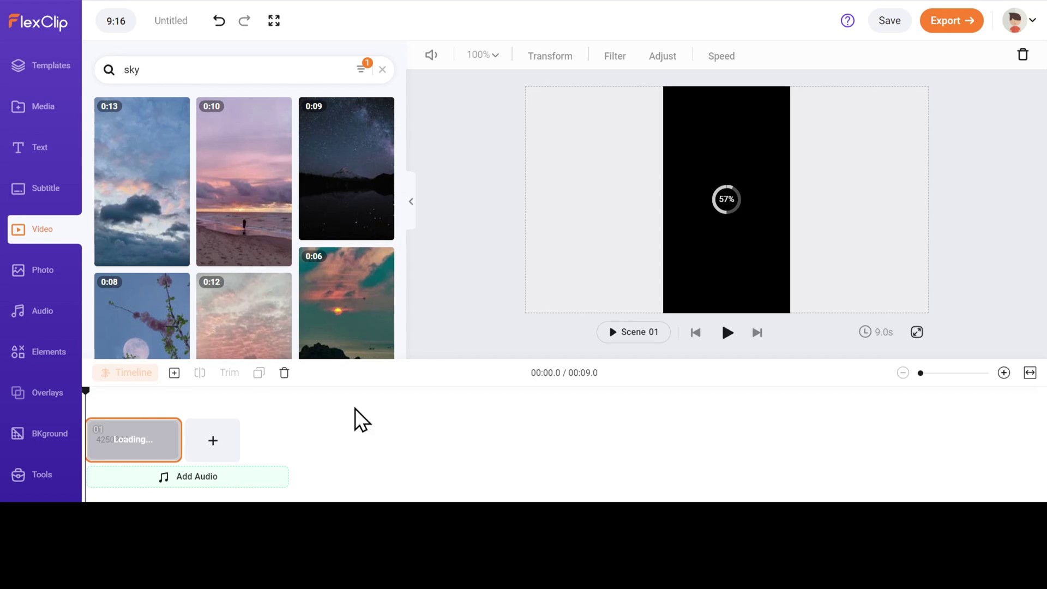
pyautogui.click(729, 334)
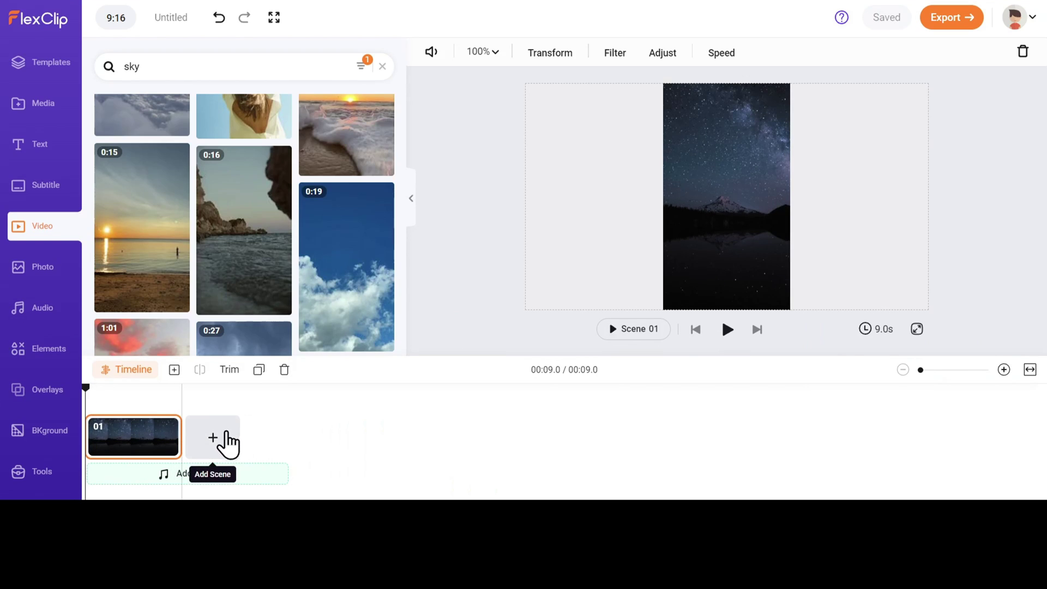
# - Add four blank 5-second scenes after the sky clip
pyautogui.click(214, 444)
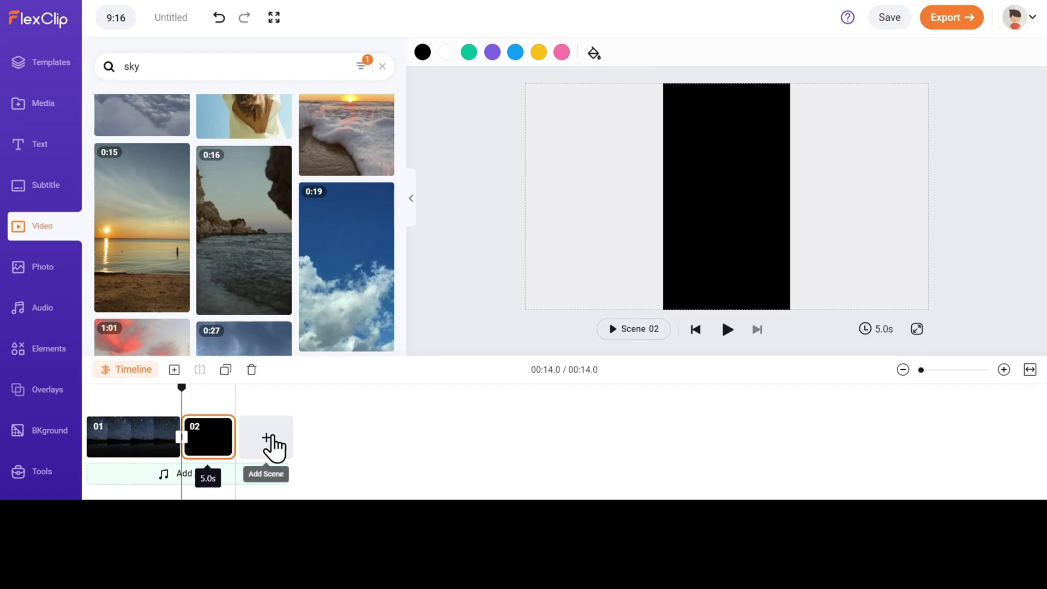
pyautogui.click(271, 444)
pyautogui.click(322, 445)
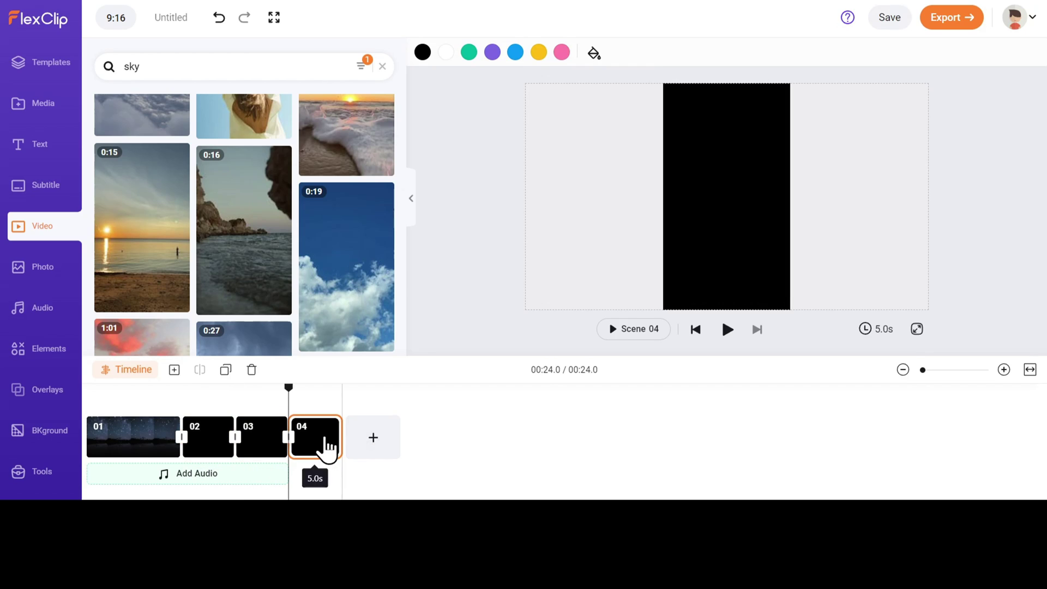
pyautogui.click(374, 444)
# - Select scene 02 and open the AI Image Generator from Tools
pyautogui.click(212, 458)
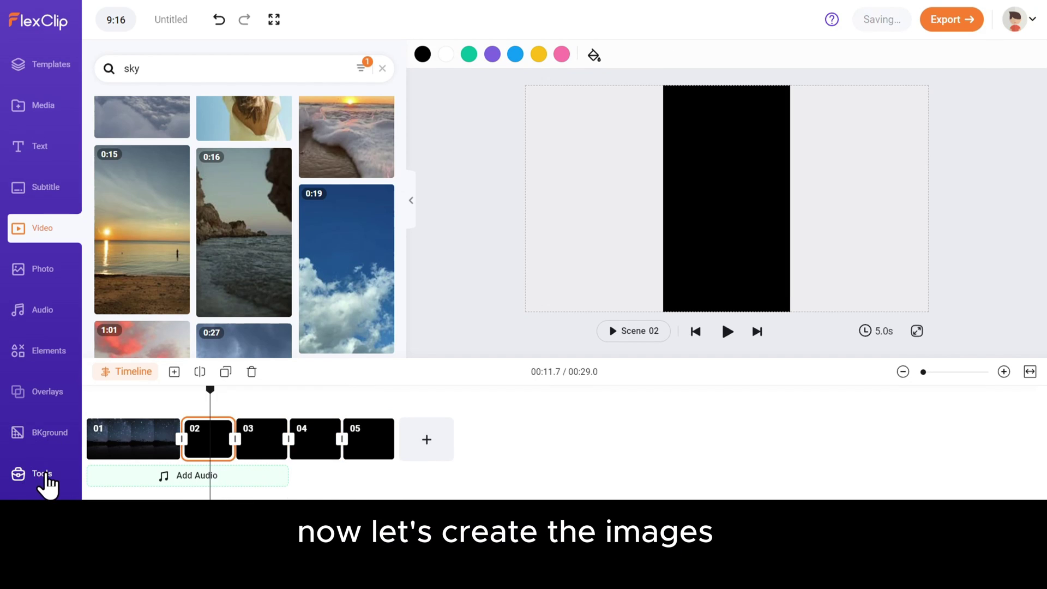
pyautogui.click(42, 474)
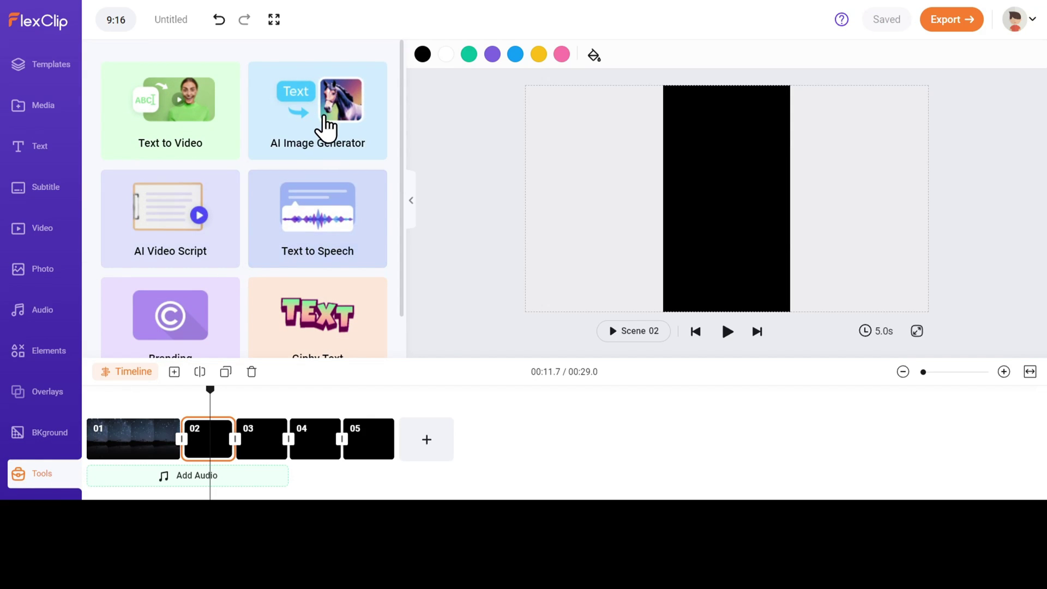
pyautogui.click(325, 128)
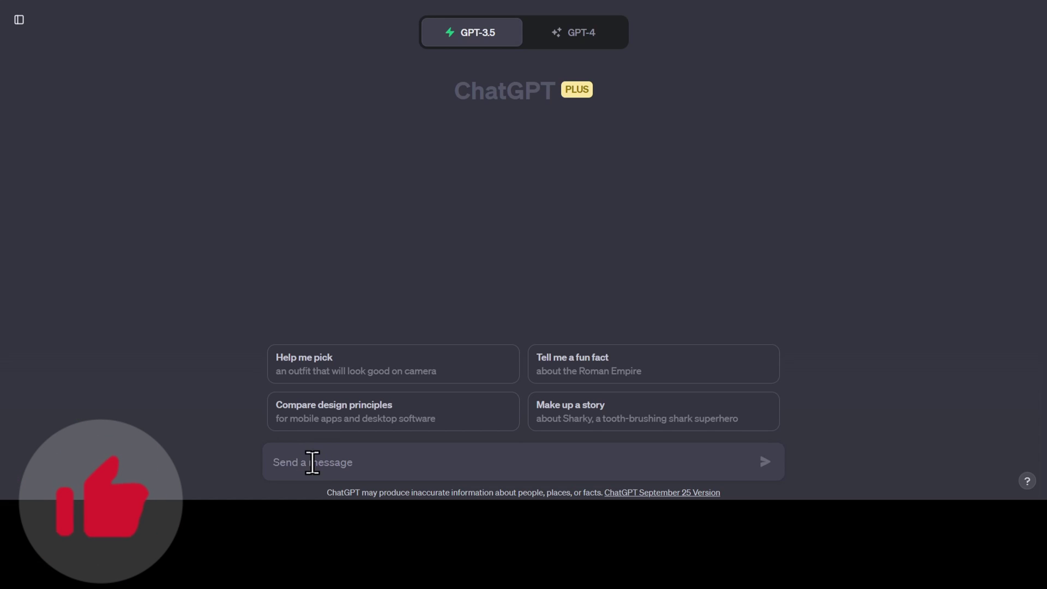
# - Send the pasted quiz-question prompt to ChatGPT and select the first bedroom option
pyautogui.write('Question format: If you know your [Relationship] so well, which [Object/Place] would [he/she] choose? Relationship: [e.g., gf, bf, best friend, mom, dad, etc.] Object/Place: [e.g., bedroom, living room, kitchen, dress, shoes, etc.] Options Format : [A/An] [Object/Place] with is respective related  [Design style] and [mood] Generate me a question by picking one randomly from the given set following the Question format and 4 suitable options following the Options Format.')
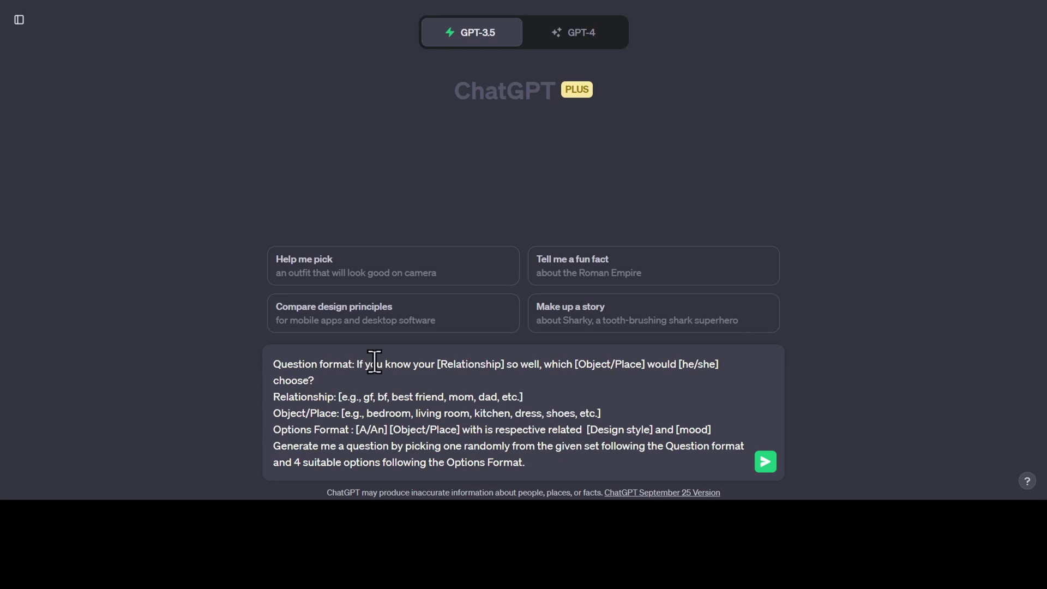
pyautogui.click(765, 462)
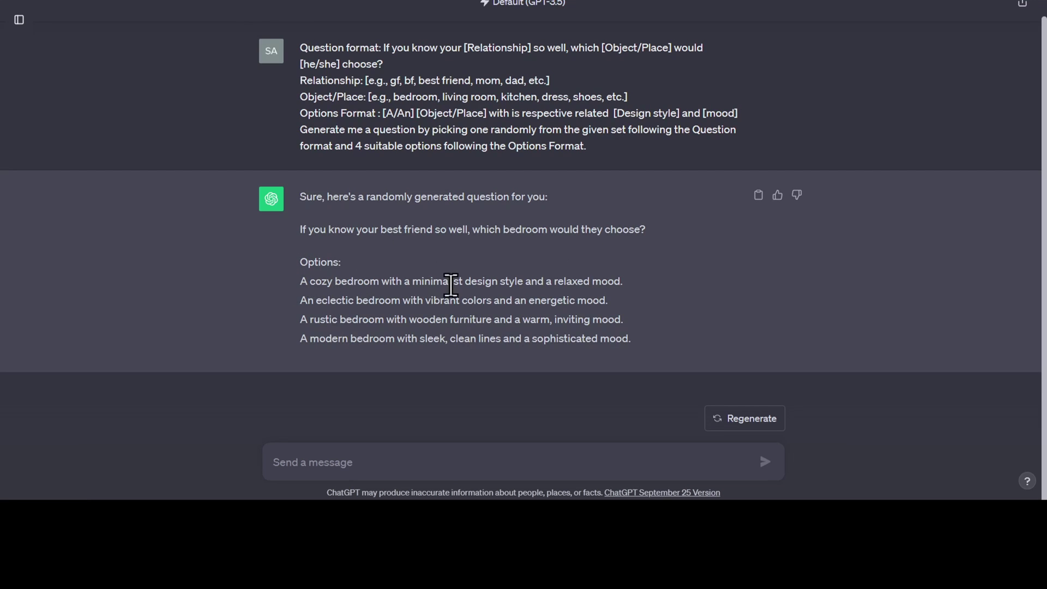
pyautogui.moveTo(302, 282); pyautogui.dragTo(620, 280)
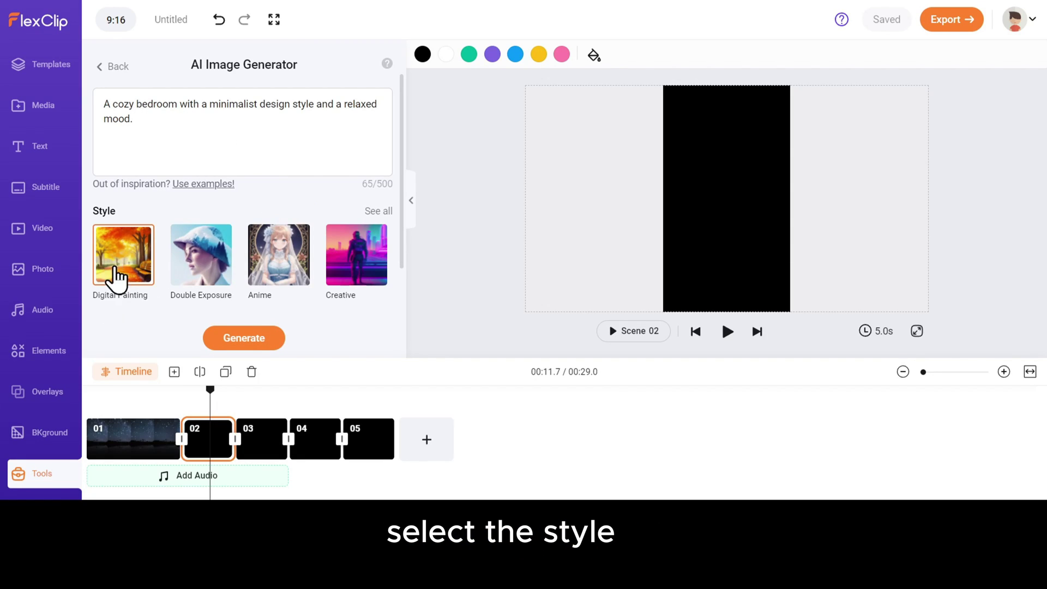
# - Generate bedroom images from the prompt and add the second one to scene 02
pyautogui.scroll(-1, 345, 203)
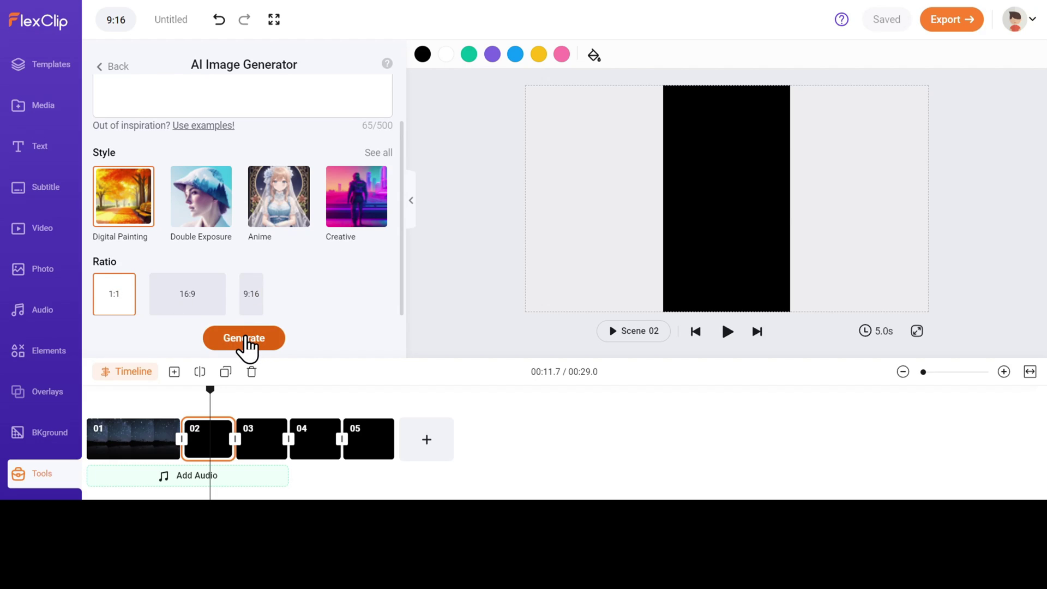
pyautogui.click(245, 341)
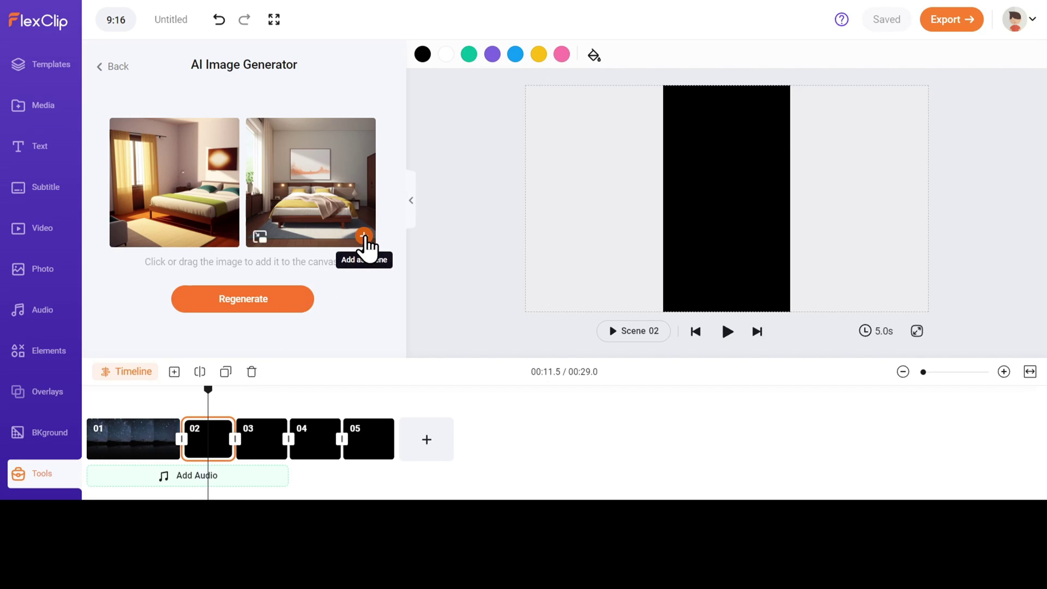
pyautogui.click(364, 237)
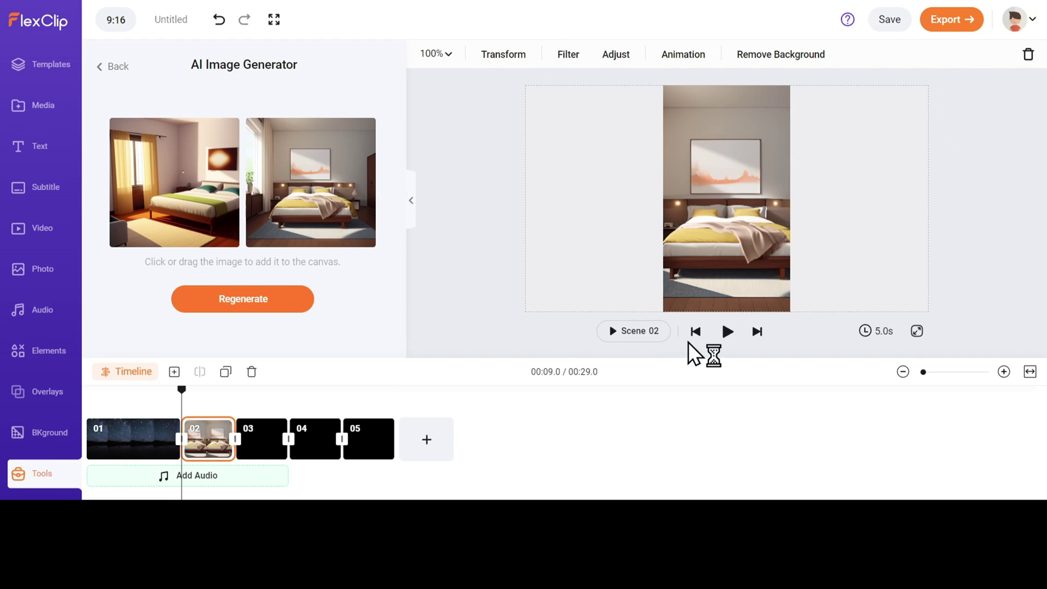
# - Set the scene 02 image to Fit so the whole bedroom shows, and confirm
pyautogui.click(214, 442)
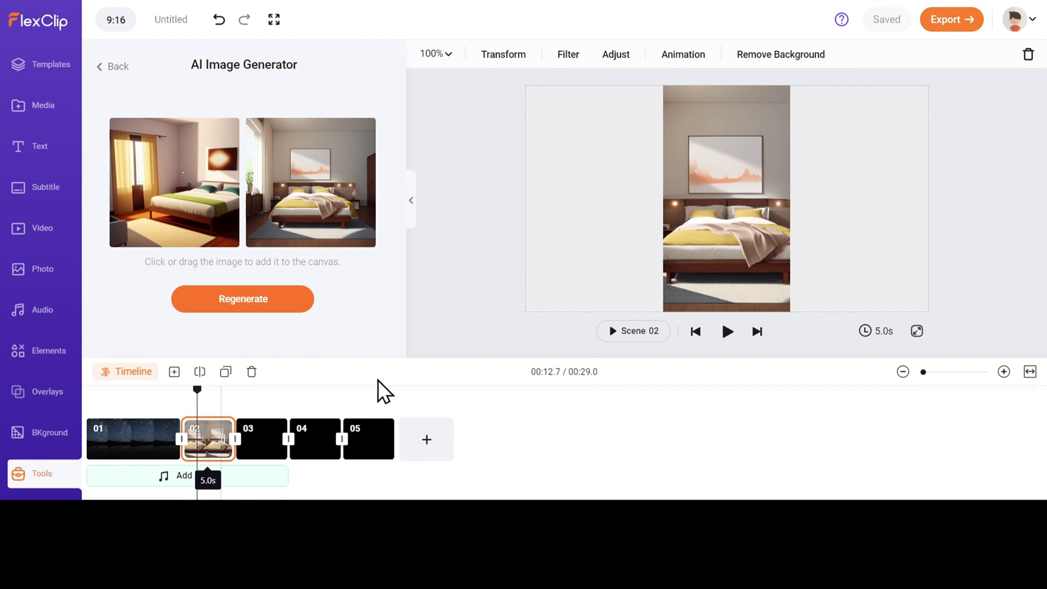
pyautogui.click(436, 54)
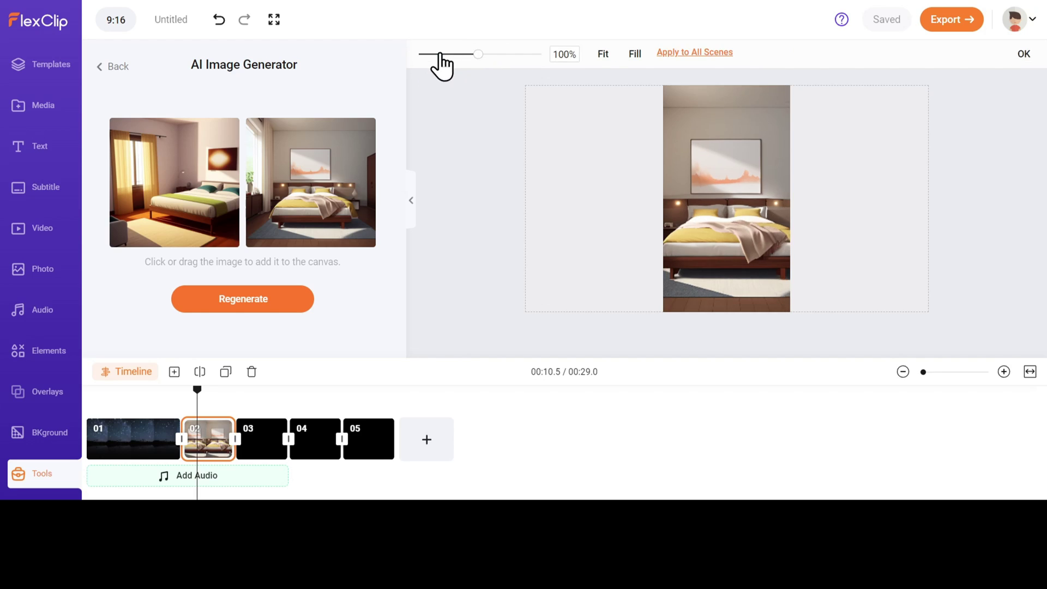
pyautogui.click(604, 55)
pyautogui.click(634, 53)
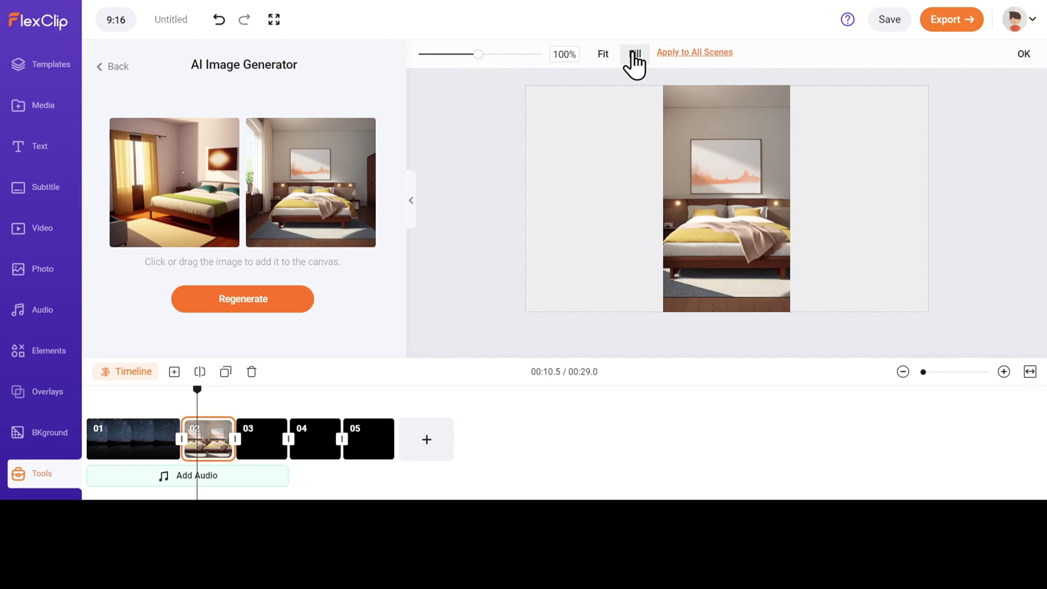
pyautogui.click(603, 55)
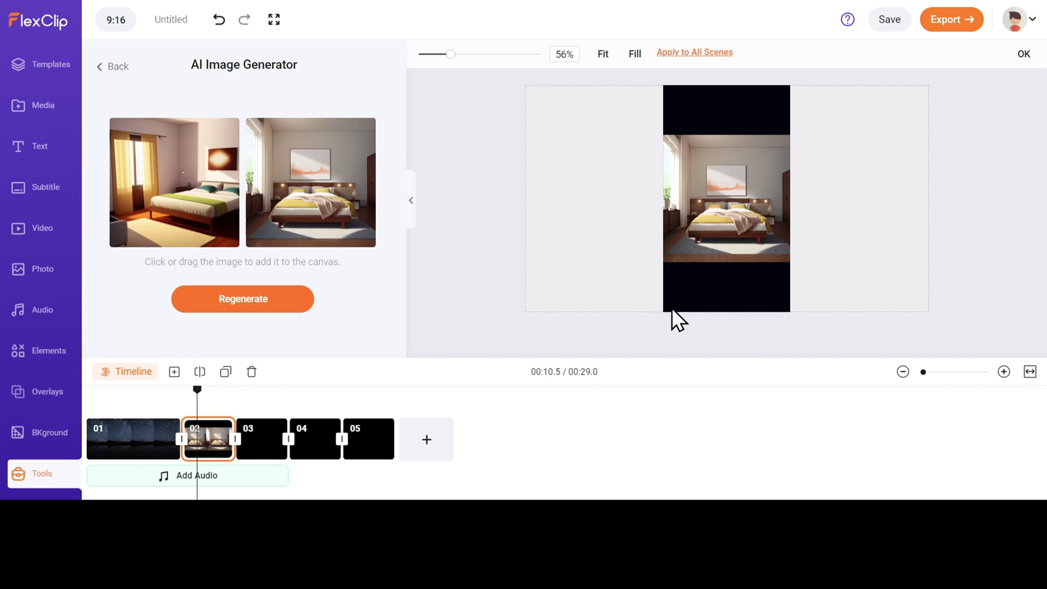
pyautogui.click(836, 174)
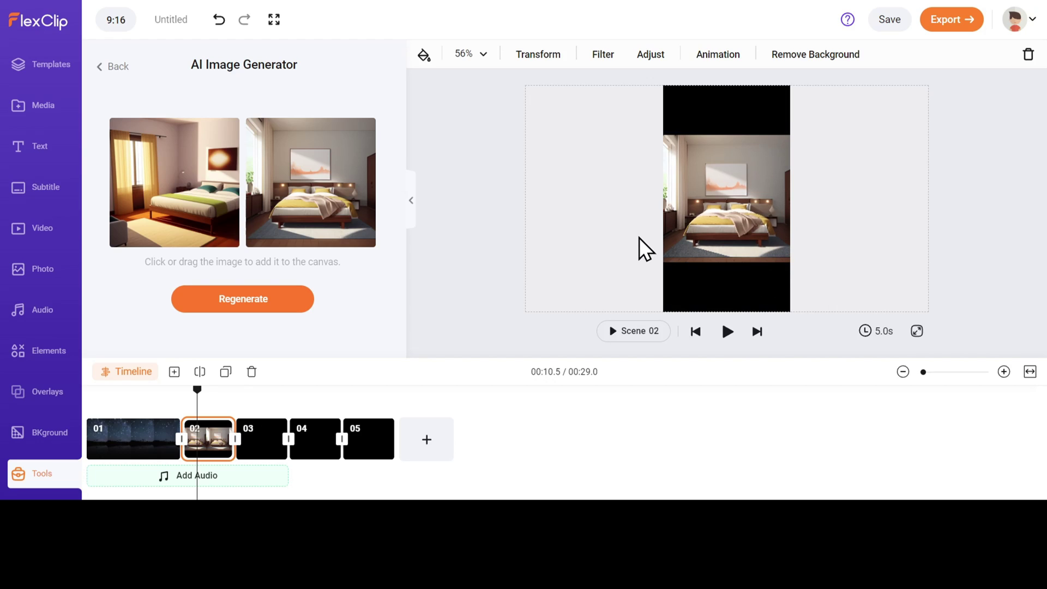
# - Generate the vibrant eclectic bedroom image and fit it into scene 03
pyautogui.click(264, 441)
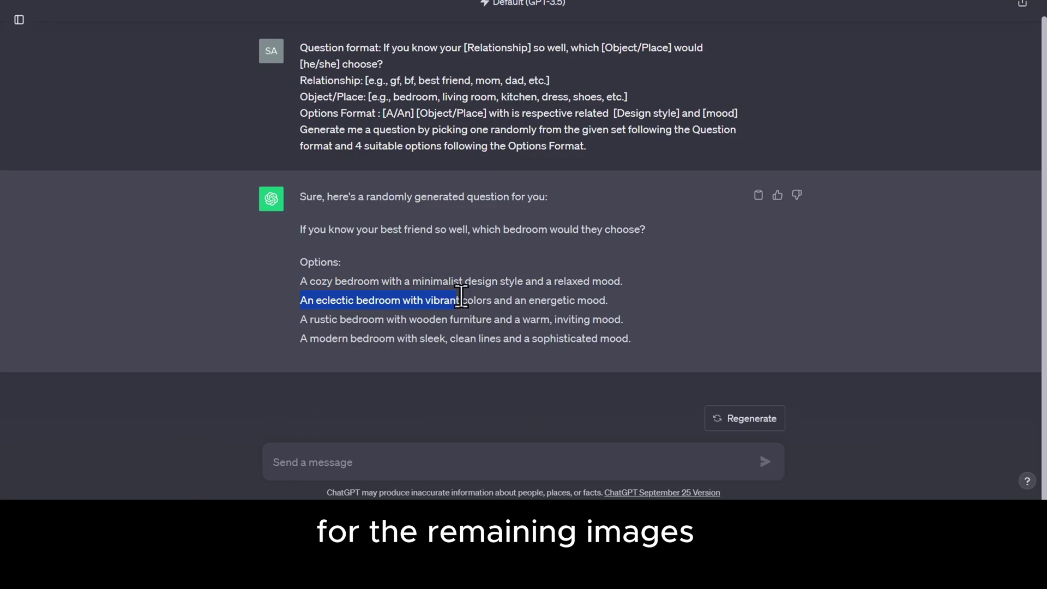
pyautogui.moveTo(456, 300); pyautogui.dragTo(622, 299)
pyautogui.hotkey('ctrl', 'c')
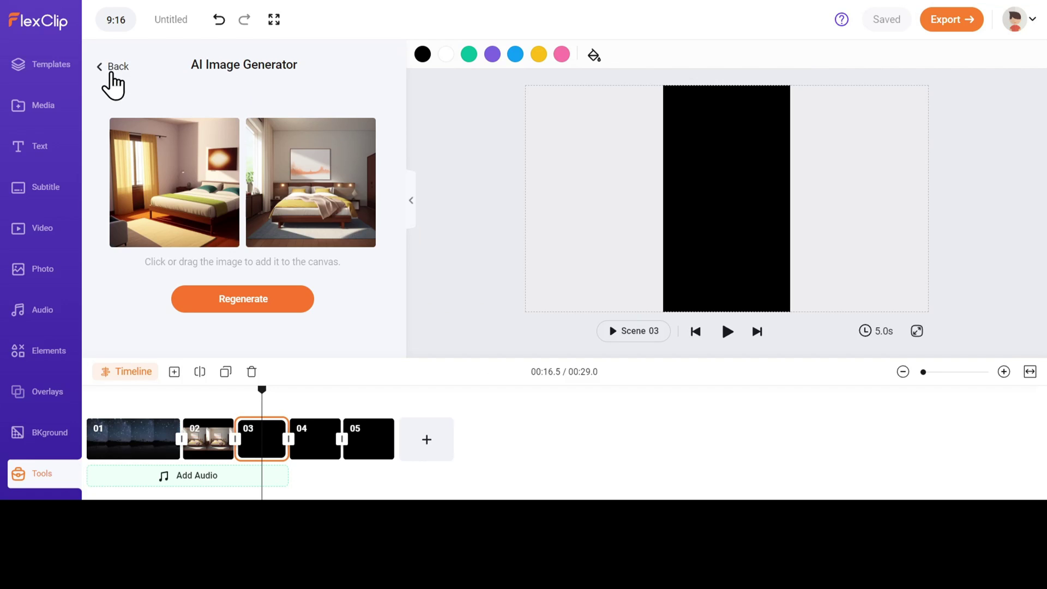
pyautogui.click(112, 76)
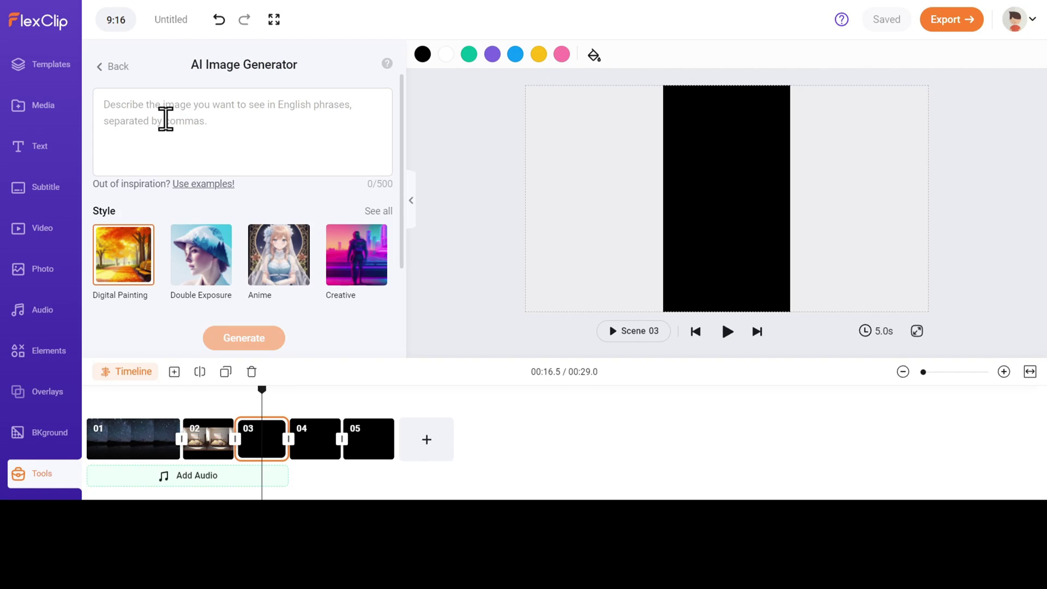
pyautogui.click(166, 118)
pyautogui.hotkey('ctrl', 'v')
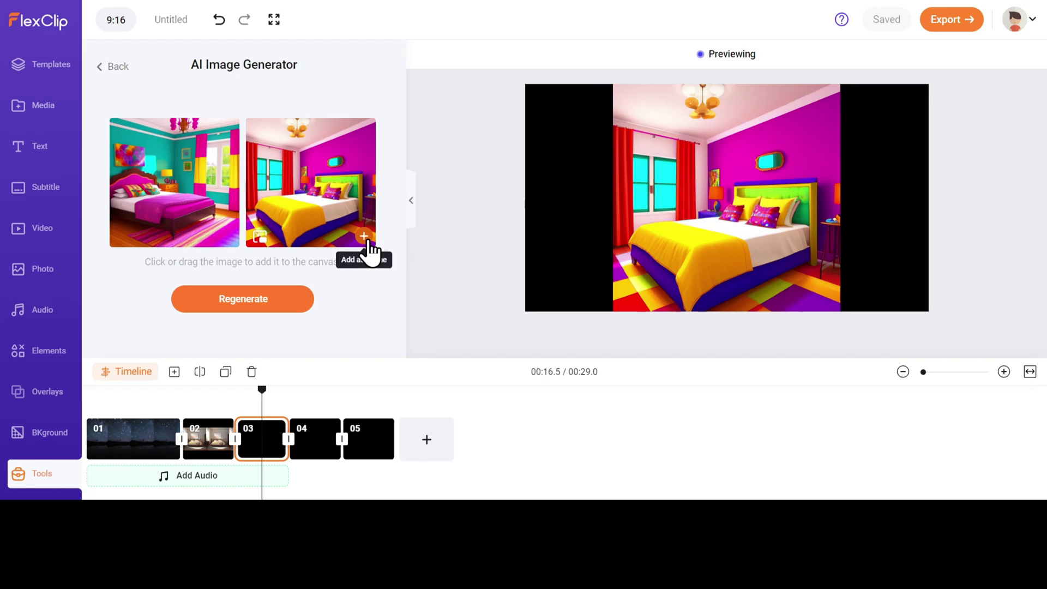
pyautogui.click(363, 246)
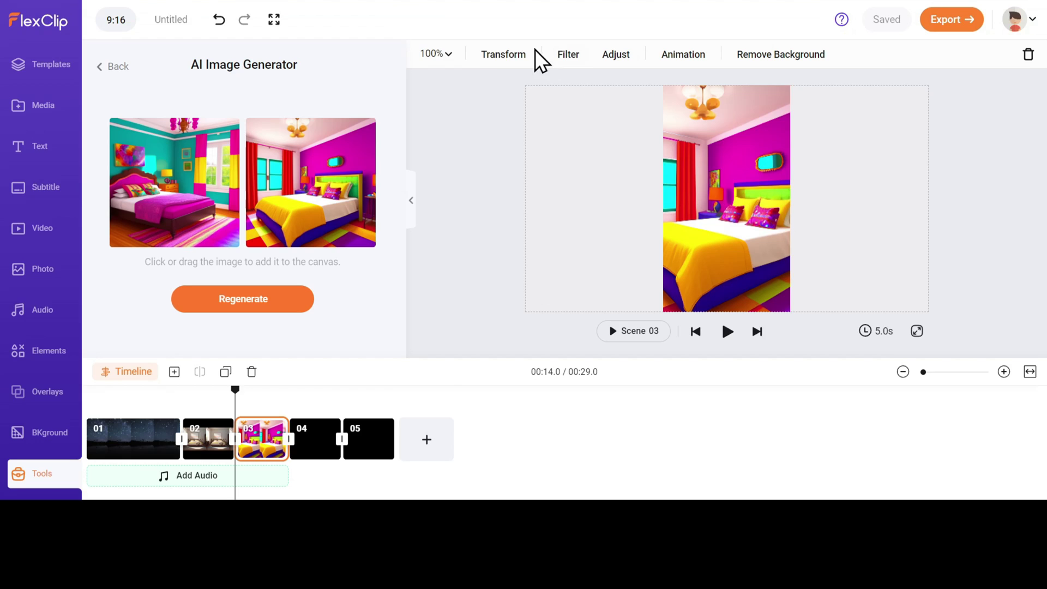
pyautogui.click(437, 54)
pyautogui.click(603, 55)
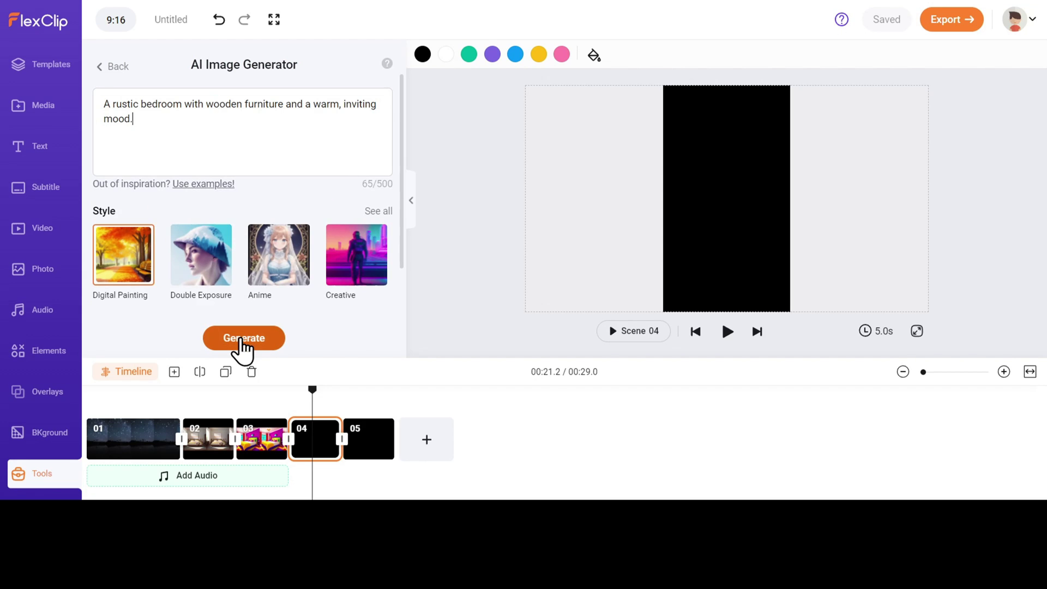
# - Generate rustic and modern bedroom images and add them as scenes 04 and 05
pyautogui.click(241, 341)
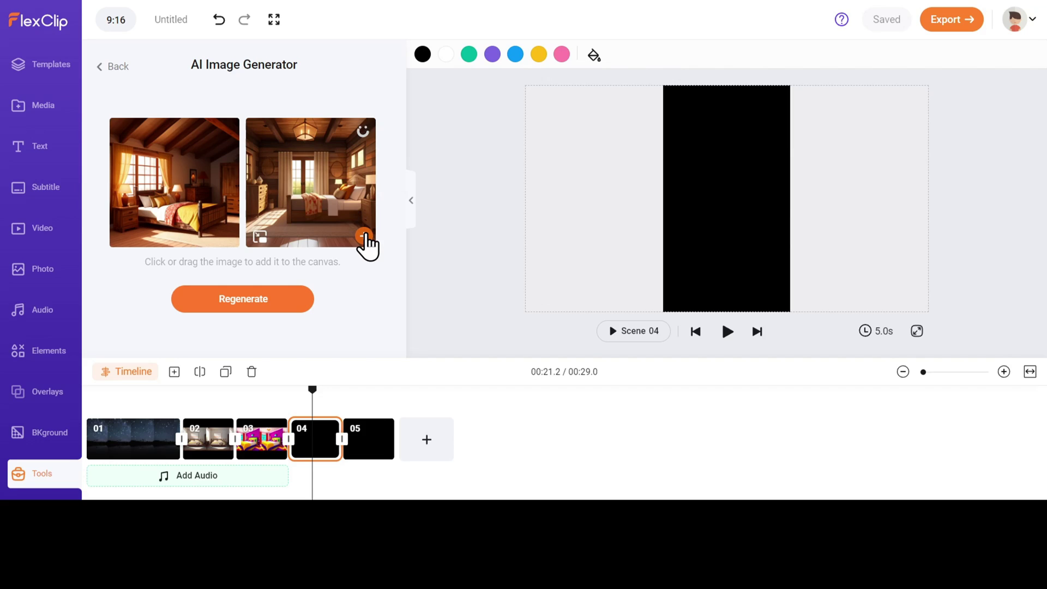
pyautogui.click(363, 243)
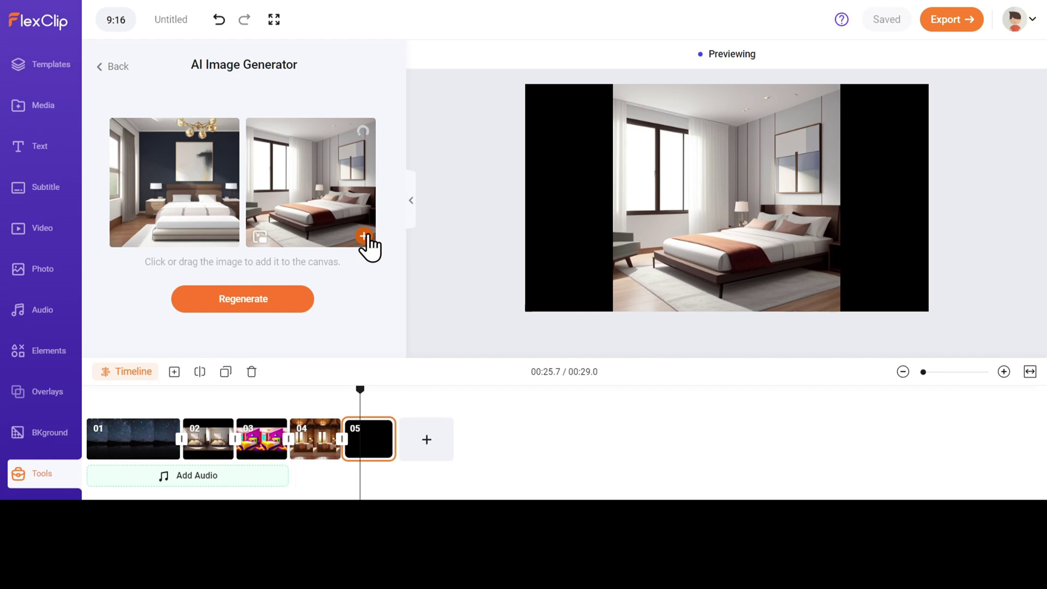
pyautogui.click(364, 237)
pyautogui.moveTo(150, 397); pyautogui.dragTo(78, 401)
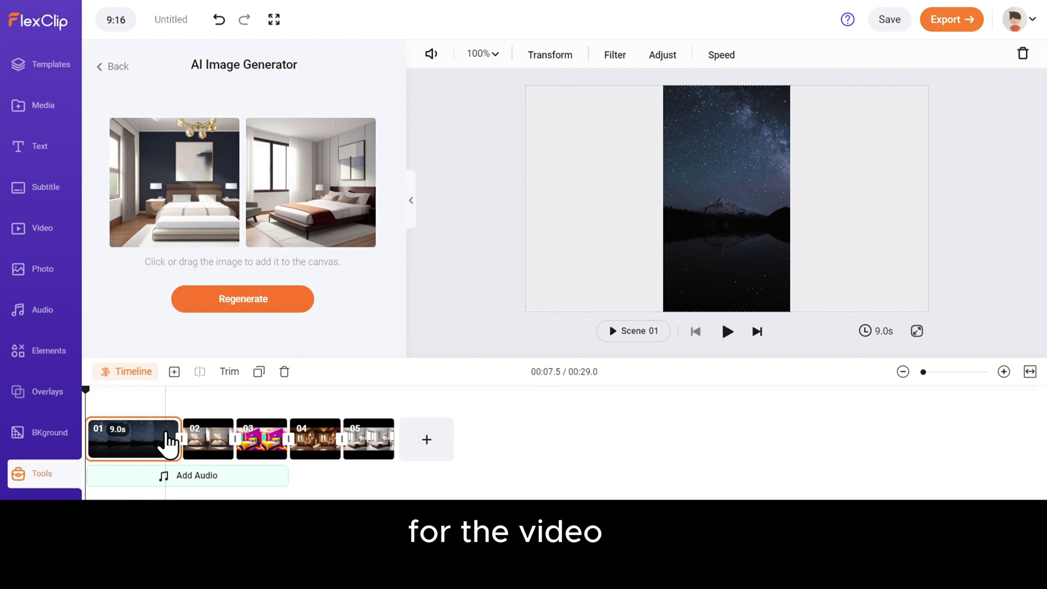
# - Set scene 01's duration to 4 seconds
pyautogui.moveTo(173, 439); pyautogui.dragTo(130, 439)
pyautogui.click(106, 444)
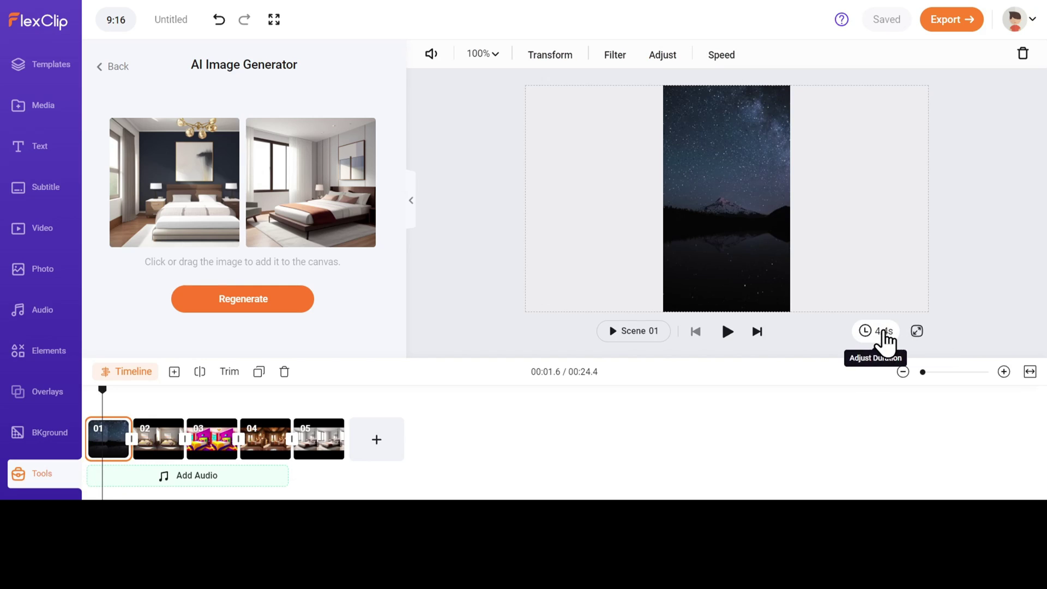
pyautogui.click(882, 331)
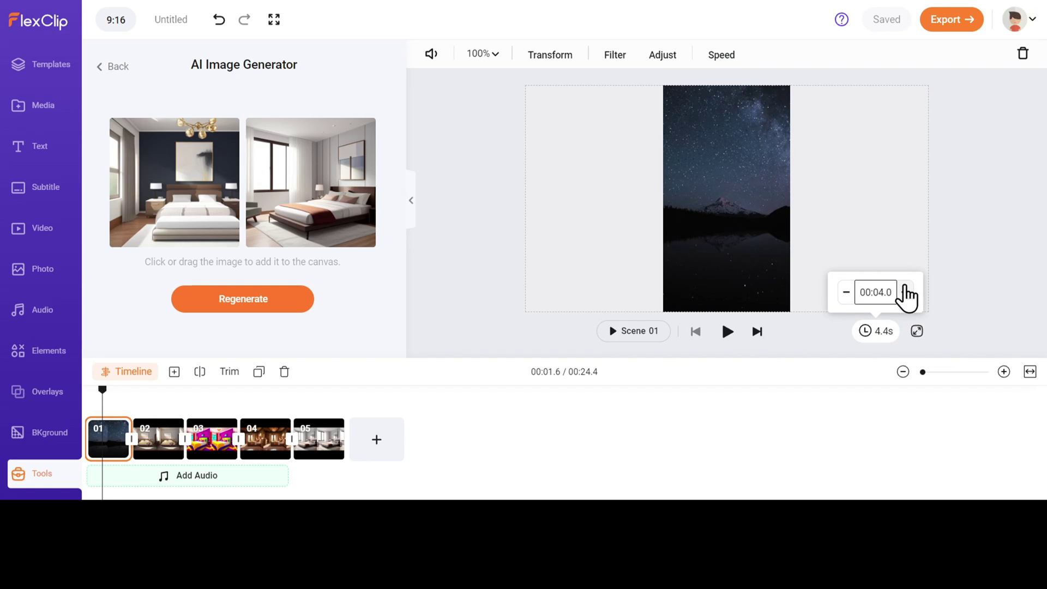
pyautogui.click(891, 264)
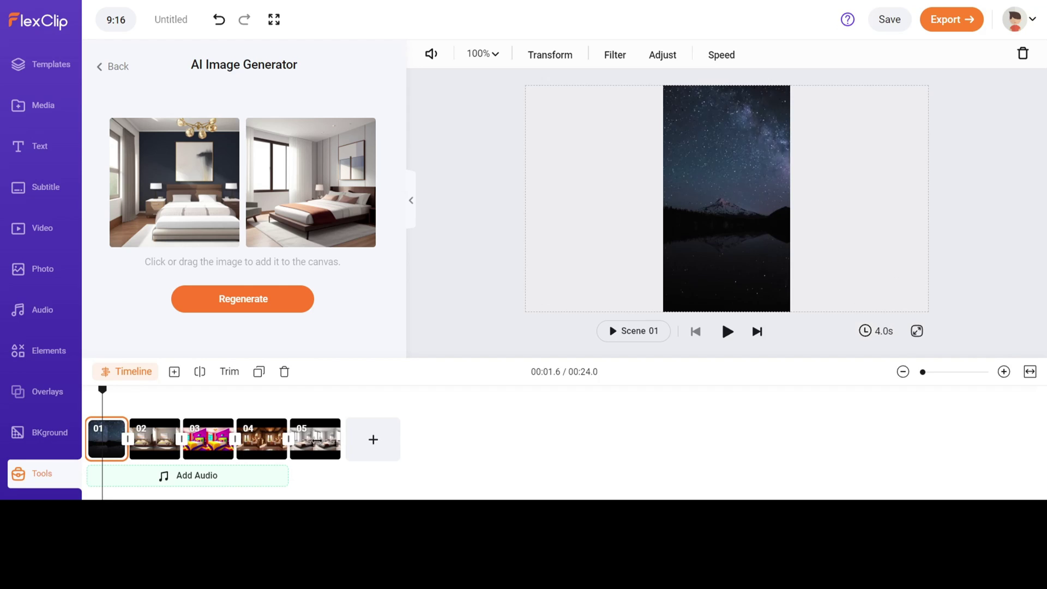
# - Shorten scene 02 to 2 seconds
pyautogui.click(152, 443)
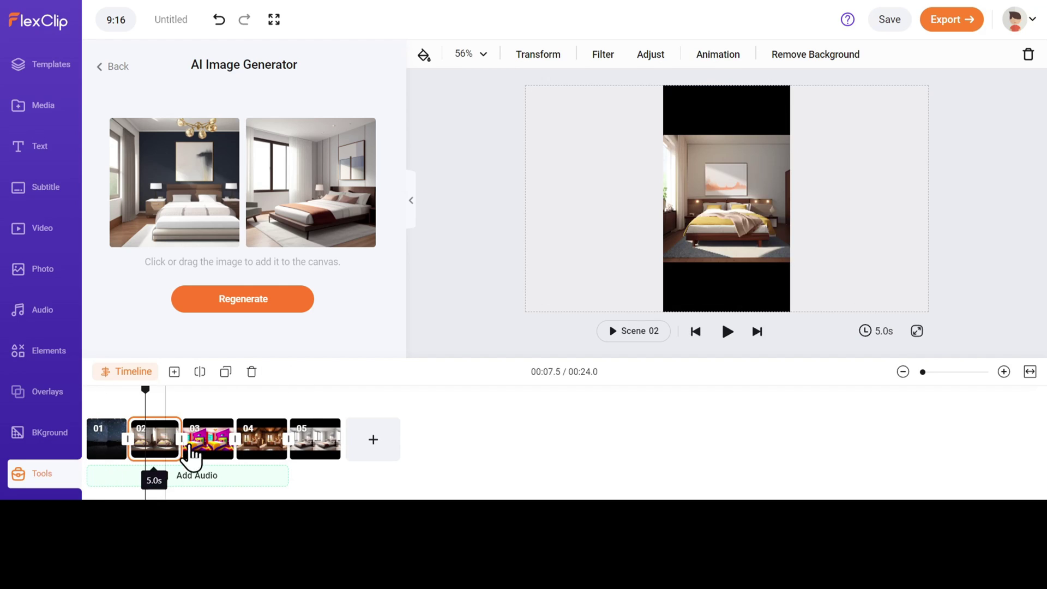
pyautogui.click(876, 331)
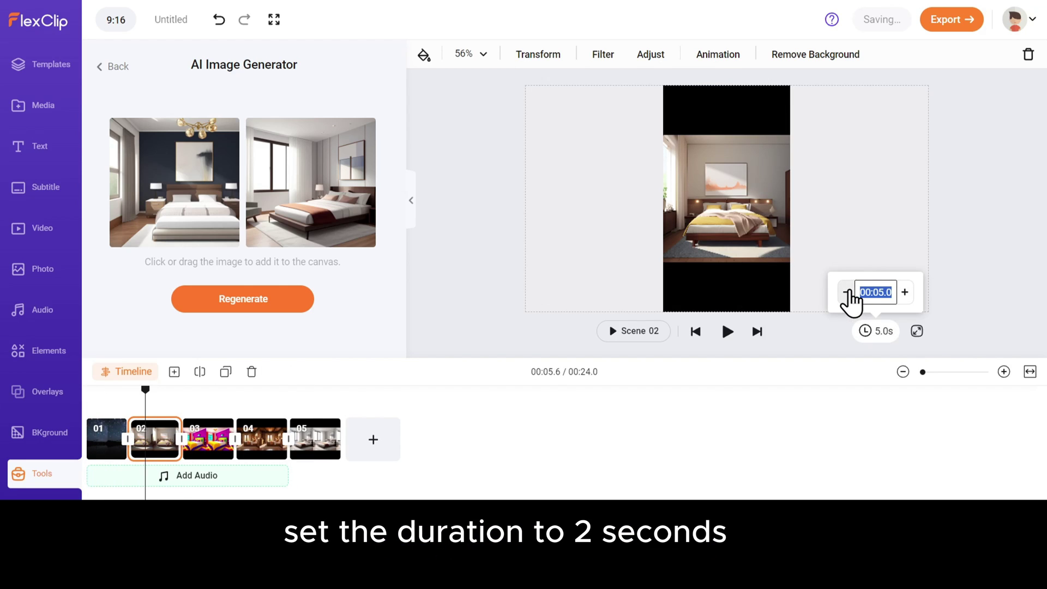
pyautogui.click(847, 293)
pyautogui.click(848, 293)
pyautogui.click(847, 293)
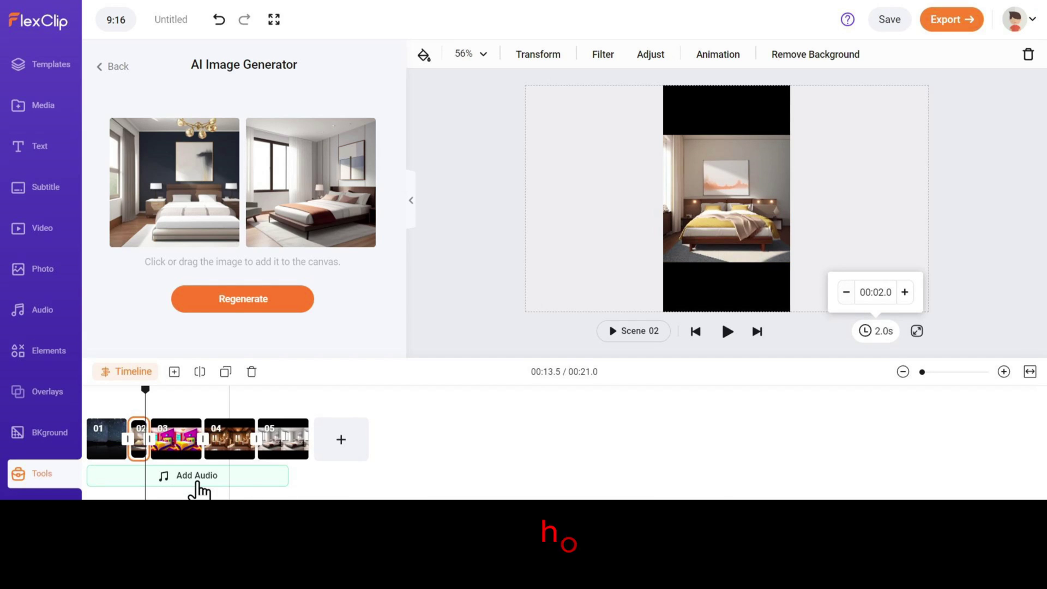
# - Set scenes 03, 04 and 05 to 2 seconds each, making the video 12 seconds
pyautogui.click(173, 445)
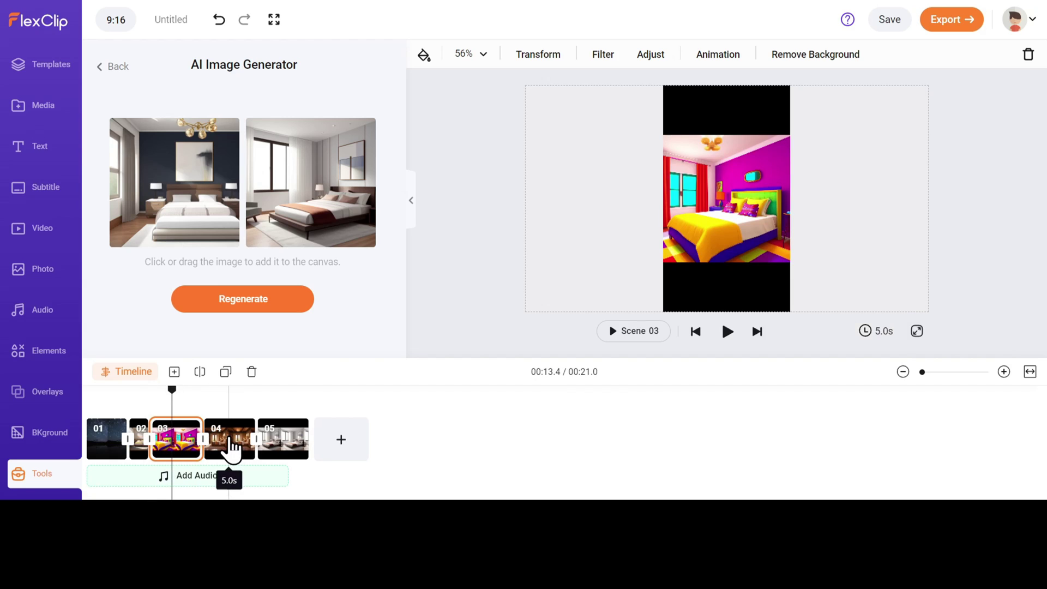
pyautogui.keyDown('shift'); pyautogui.click(232, 445); pyautogui.keyUp('shift')
pyautogui.keyDown('shift'); pyautogui.click(277, 444); pyautogui.keyUp('shift')
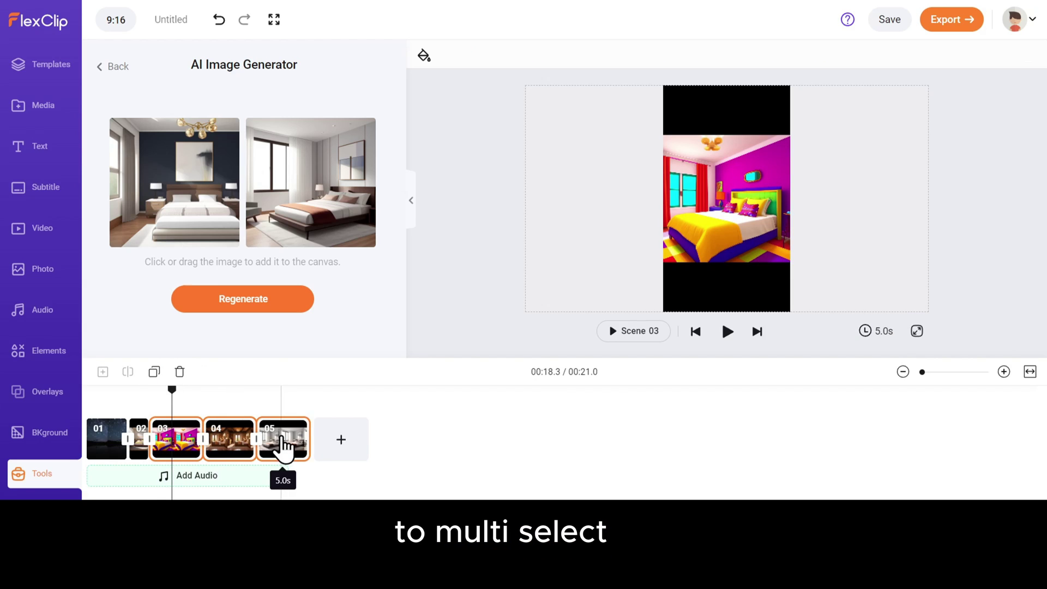
pyautogui.click(881, 342)
pyautogui.write('2')
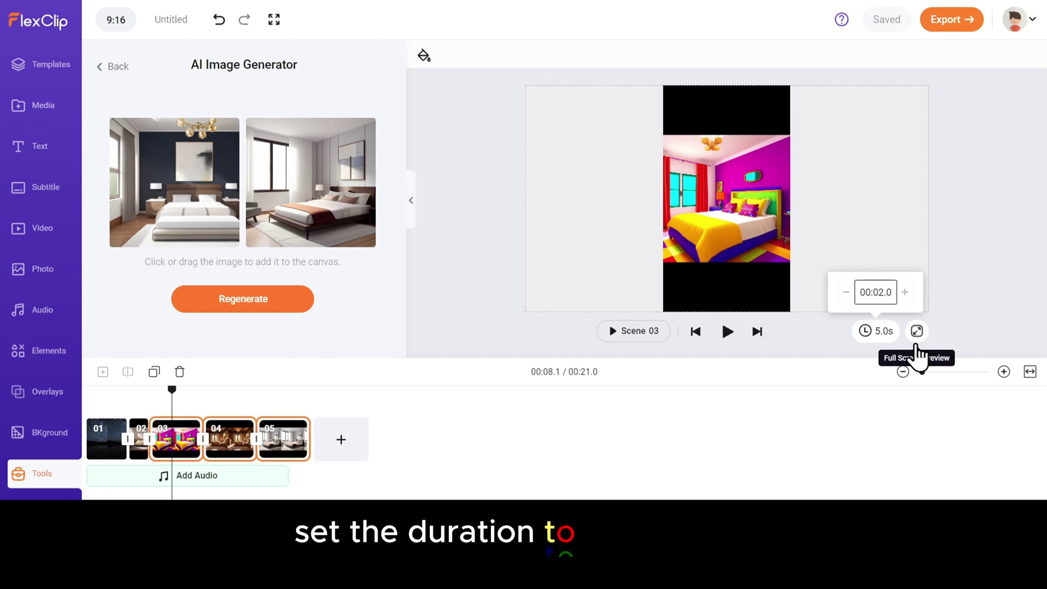
pyautogui.press('Return')
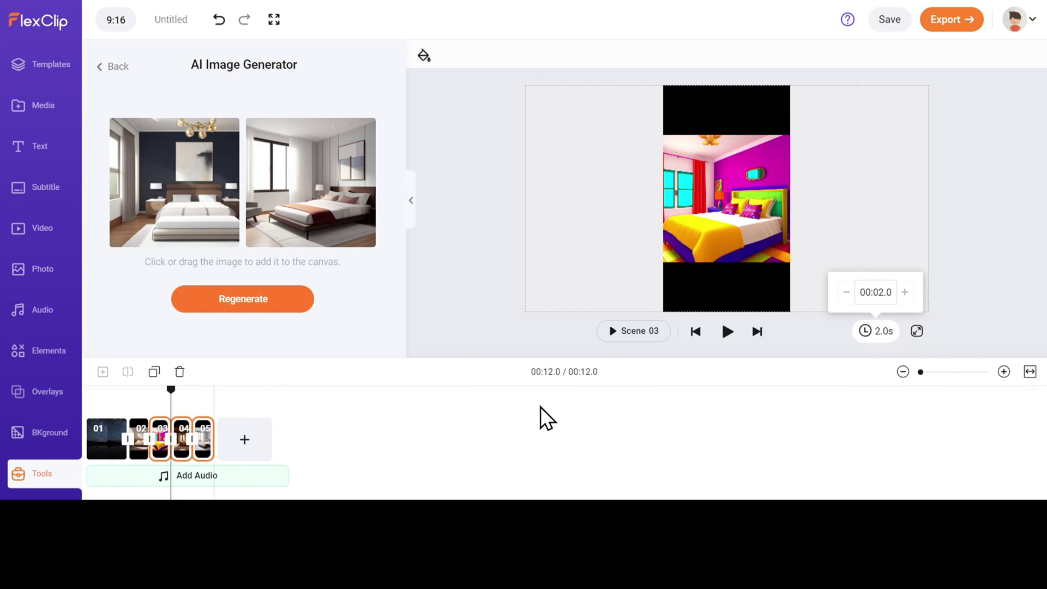
pyautogui.click(543, 413)
pyautogui.moveTo(216, 396); pyautogui.dragTo(82, 398)
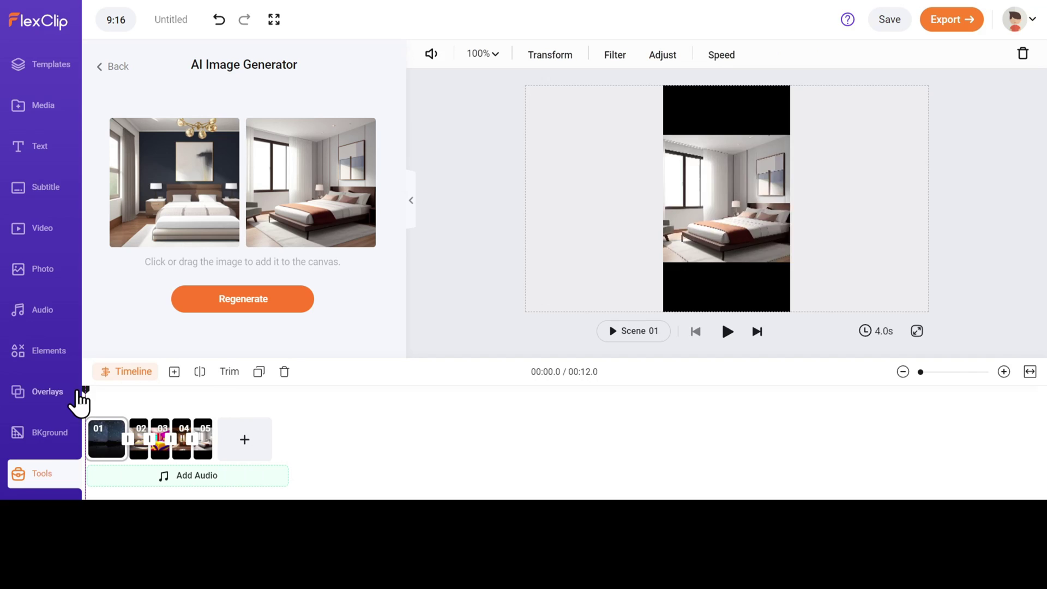
pyautogui.click(917, 331)
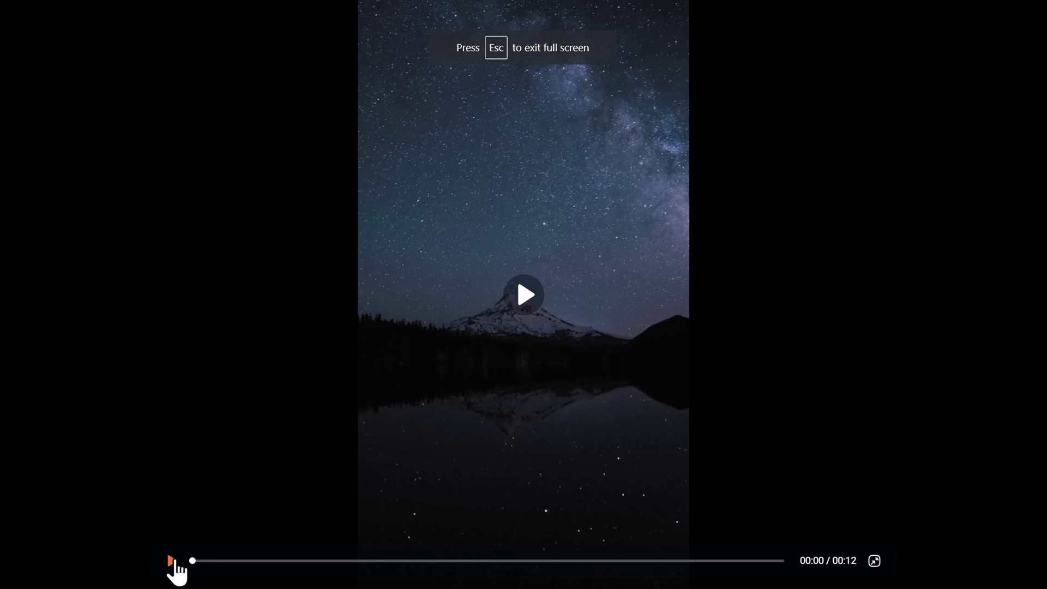
pyautogui.click(173, 561)
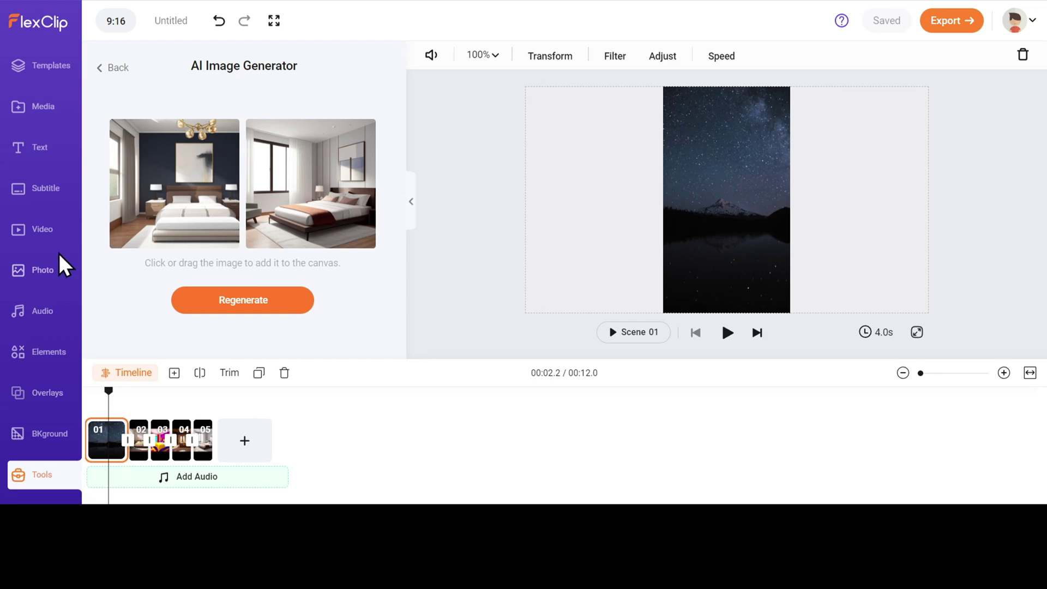
# - Add an outlined title text to scene 01 and move it higher
pyautogui.click(27, 154)
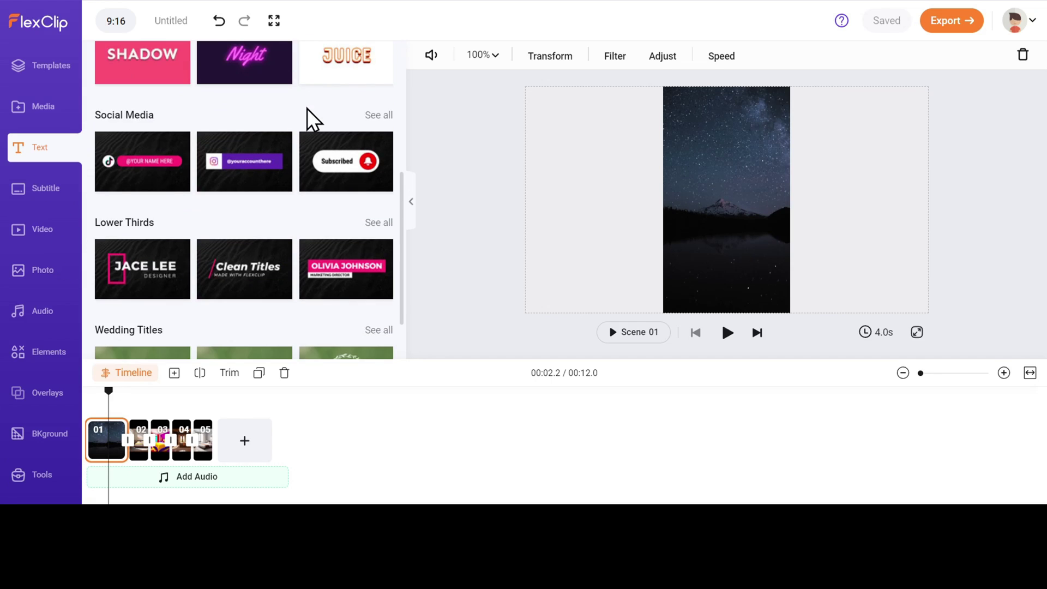
pyautogui.scroll(-3, 321, 163)
pyautogui.scroll(-8, 325, 281)
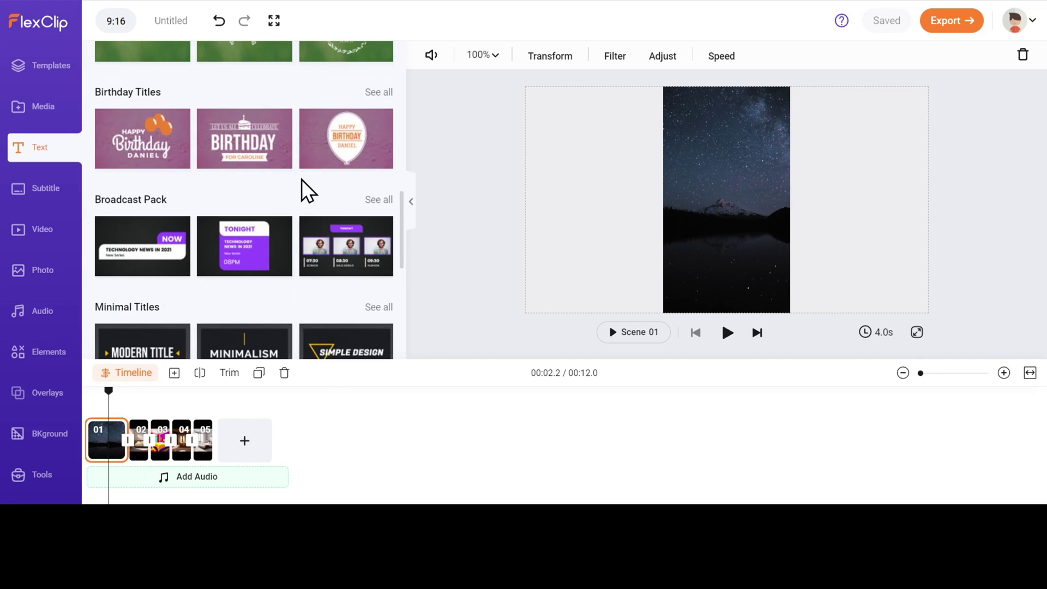
pyautogui.scroll(15, 354, 124)
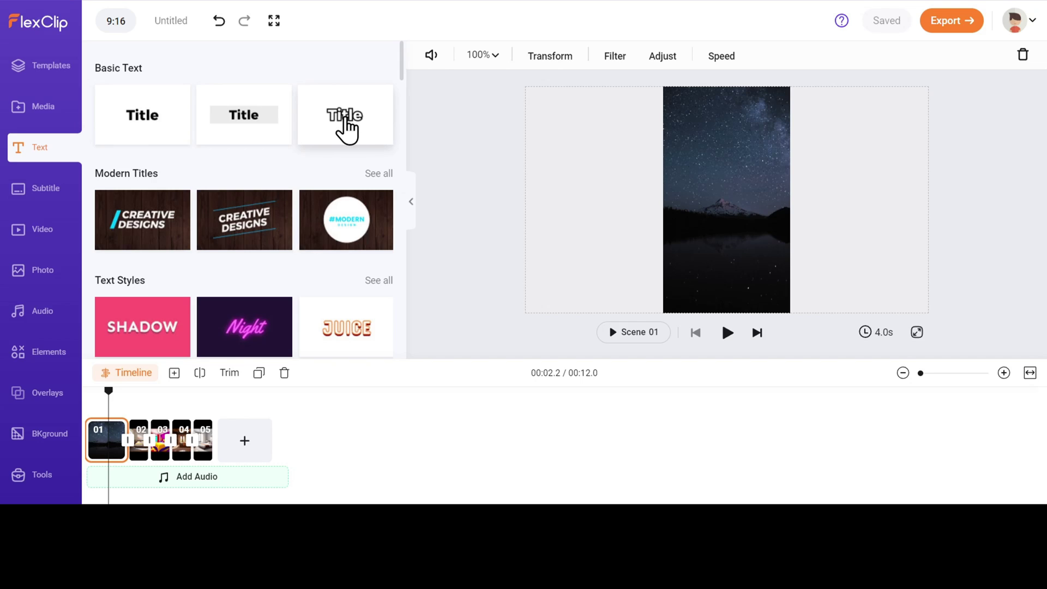
pyautogui.click(349, 121)
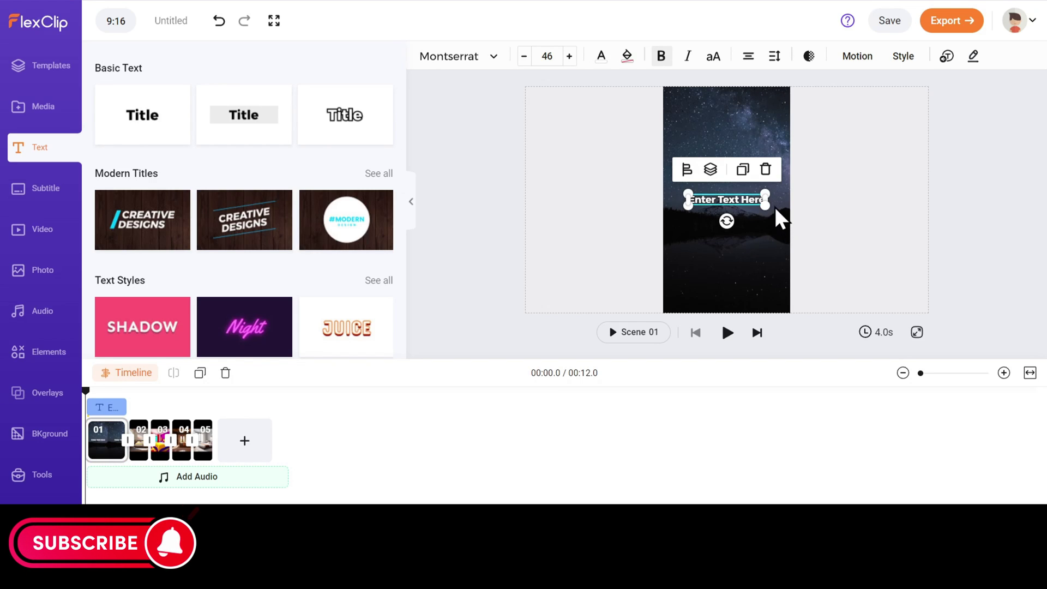
pyautogui.moveTo(731, 202); pyautogui.dragTo(735, 173)
# - Replace the caption with the quiz question using 'girlfriend' and 'she', and rewrap it
pyautogui.click(736, 174)
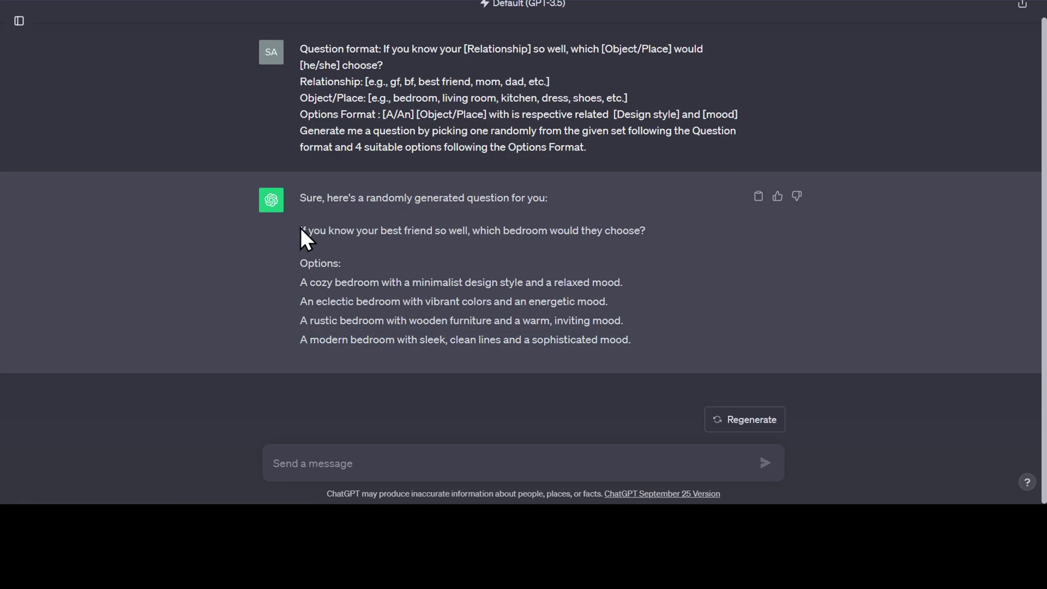
pyautogui.moveTo(301, 232); pyautogui.dragTo(681, 230)
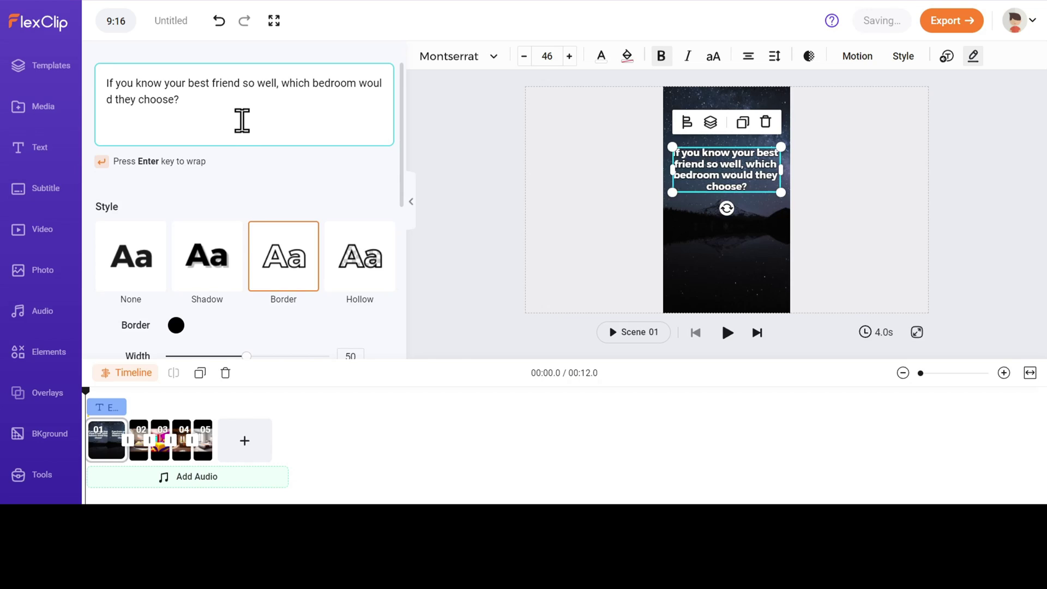
pyautogui.moveTo(189, 83); pyautogui.dragTo(199, 87)
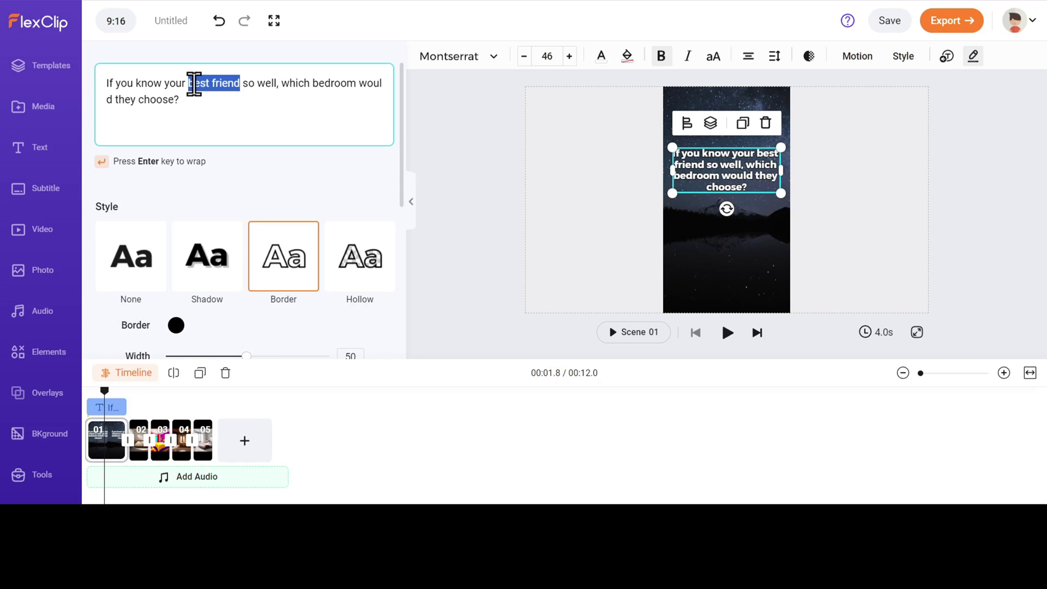
pyautogui.write('girlfriend')
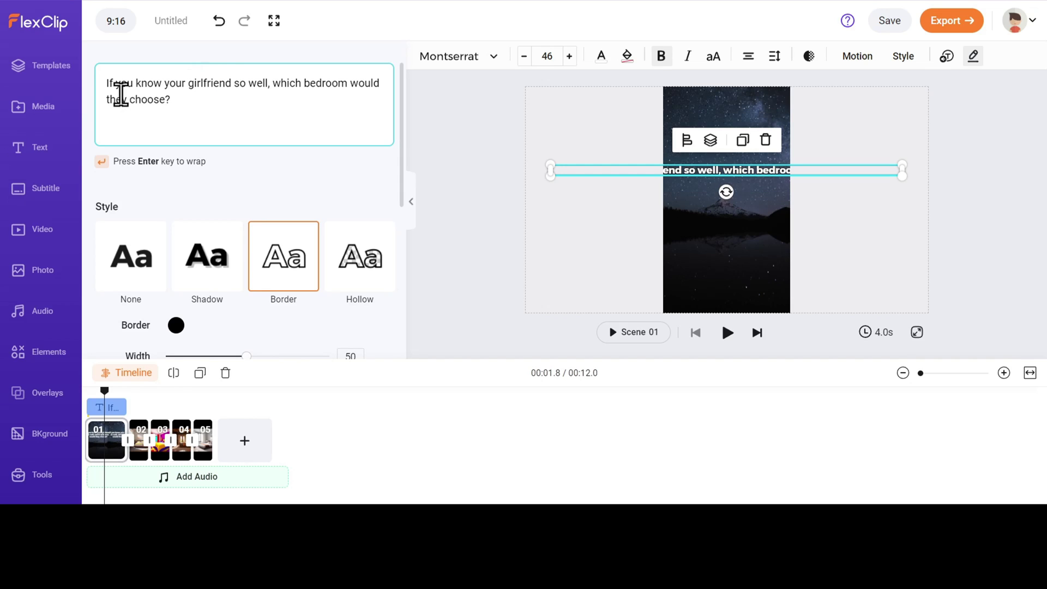
pyautogui.doubleClick(119, 99)
pyautogui.write('she')
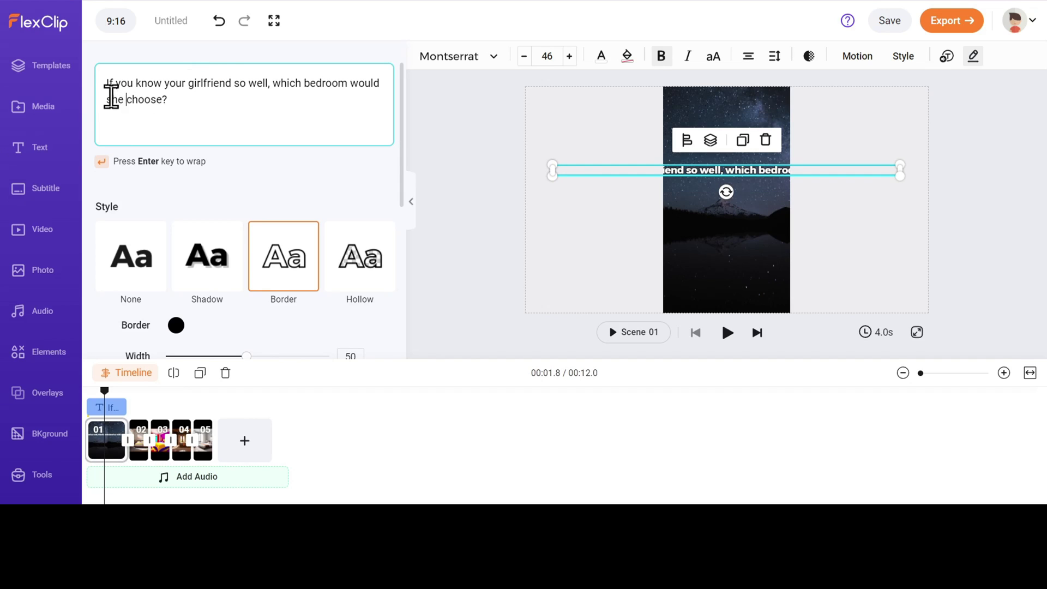
pyautogui.moveTo(900, 169); pyautogui.dragTo(739, 163)
pyautogui.moveTo(554, 163); pyautogui.dragTo(671, 162)
# - Search elements for 'love emoji' and place the heart-eyes emoji below the question
pyautogui.click(763, 257)
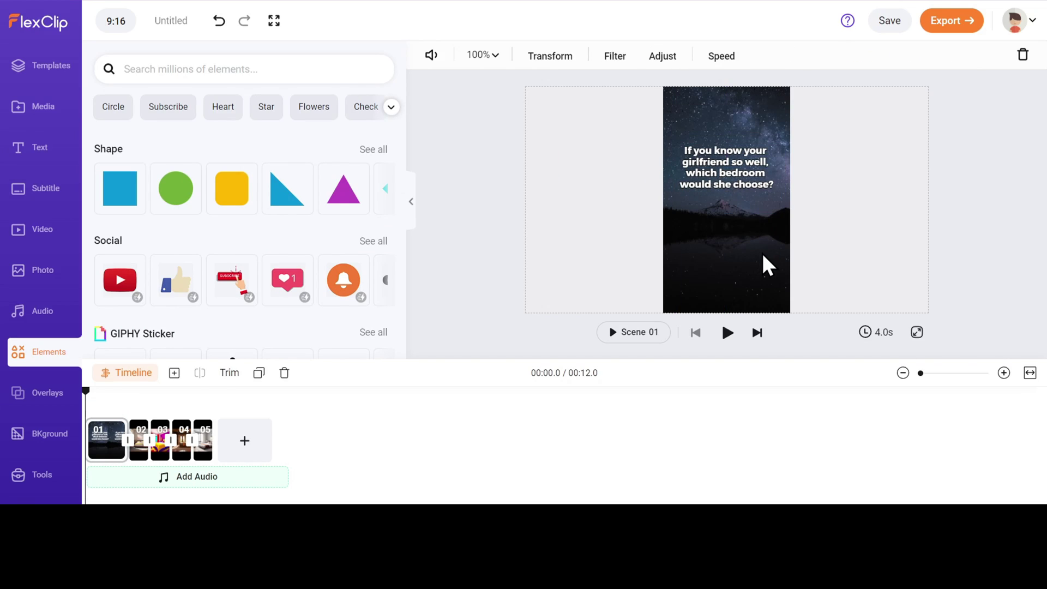
pyautogui.click(726, 175)
pyautogui.click(202, 70)
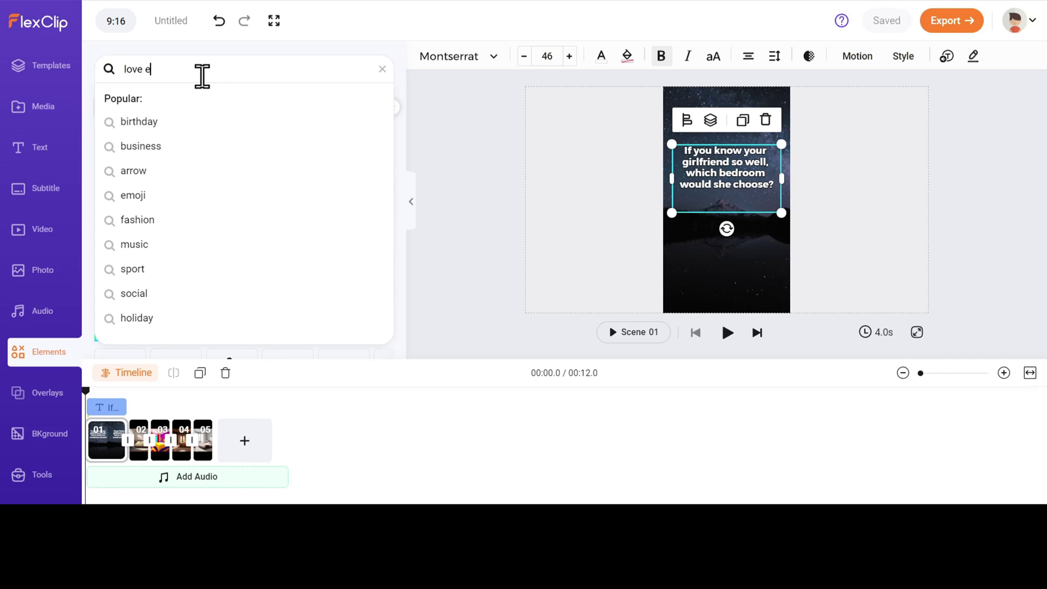
pyautogui.write('love emoji')
pyautogui.press('Return')
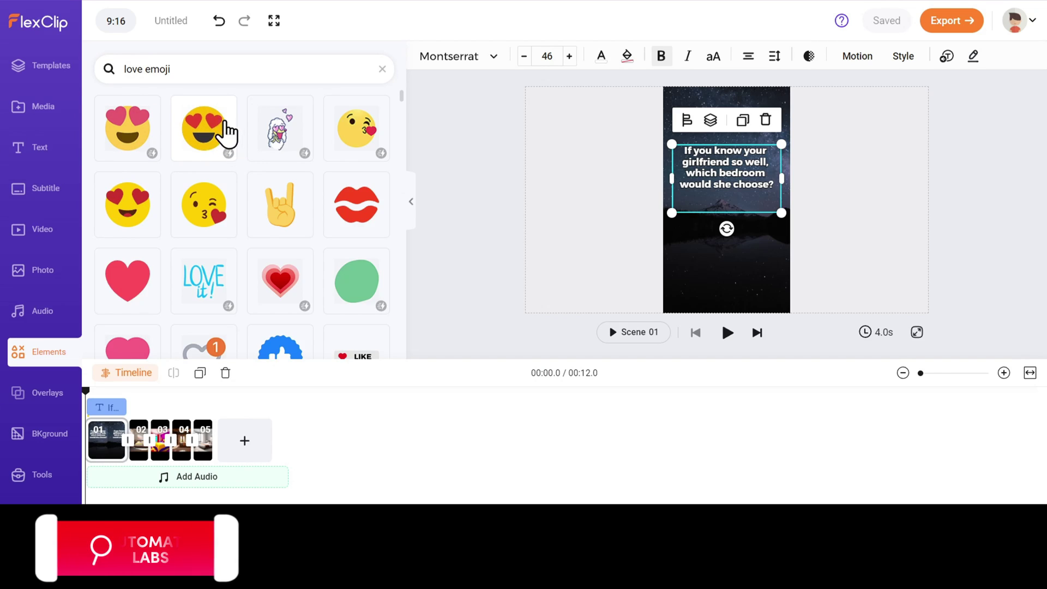
pyautogui.moveTo(227, 133); pyautogui.dragTo(734, 212)
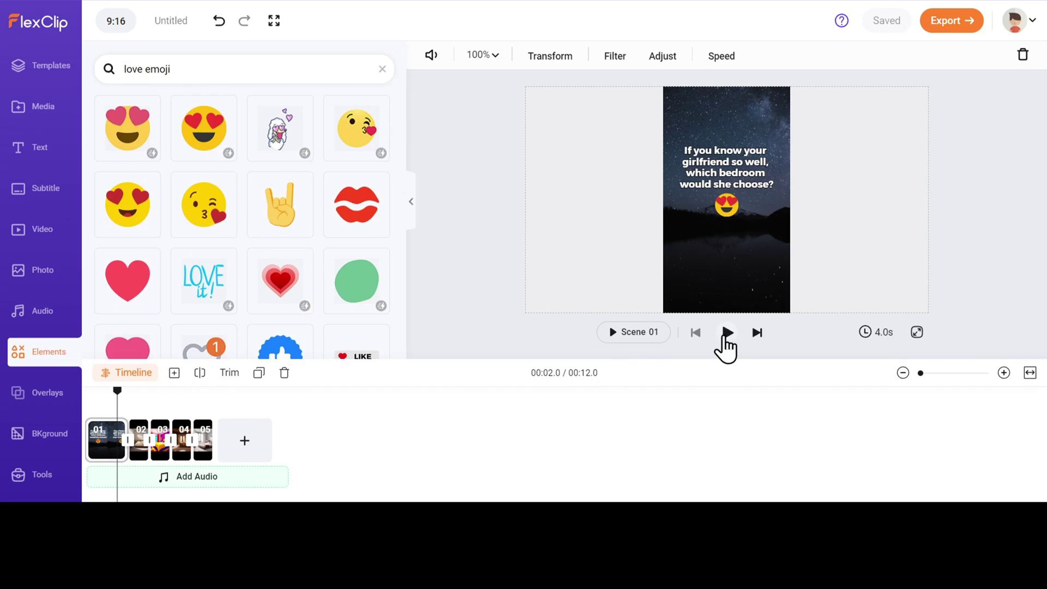
# - Preview the video and return the playhead to the start of scene 02
pyautogui.click(726, 333)
pyautogui.click(726, 332)
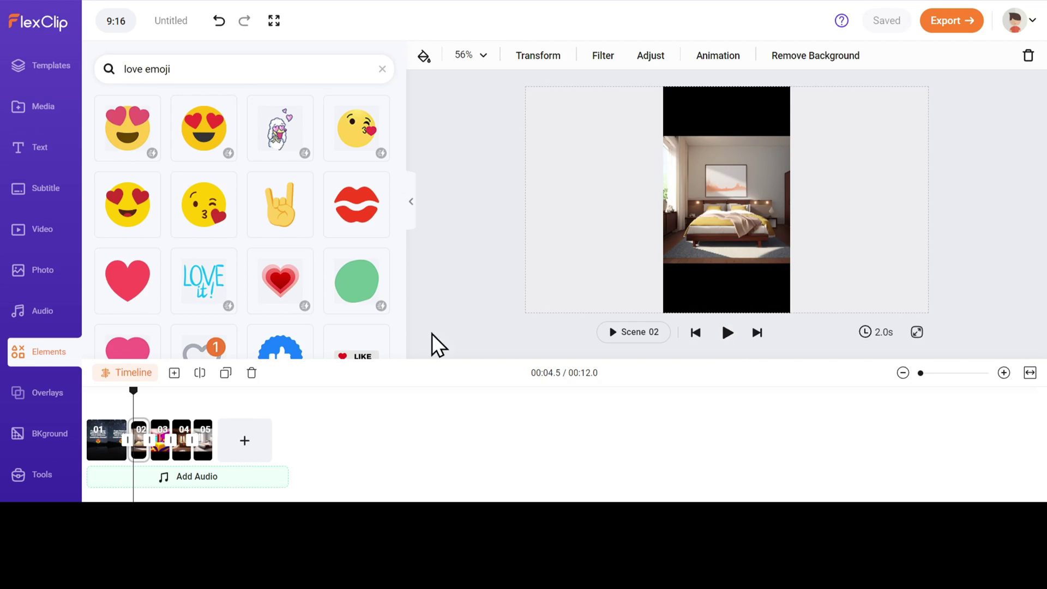
pyautogui.moveTo(139, 395); pyautogui.dragTo(128, 398)
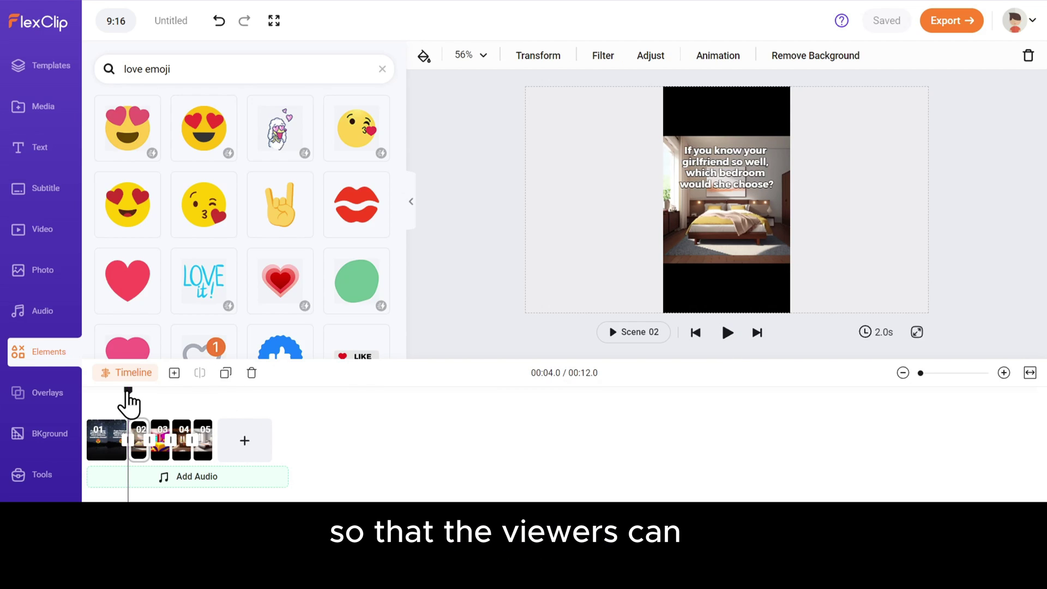
pyautogui.scroll(-3, 306, 221)
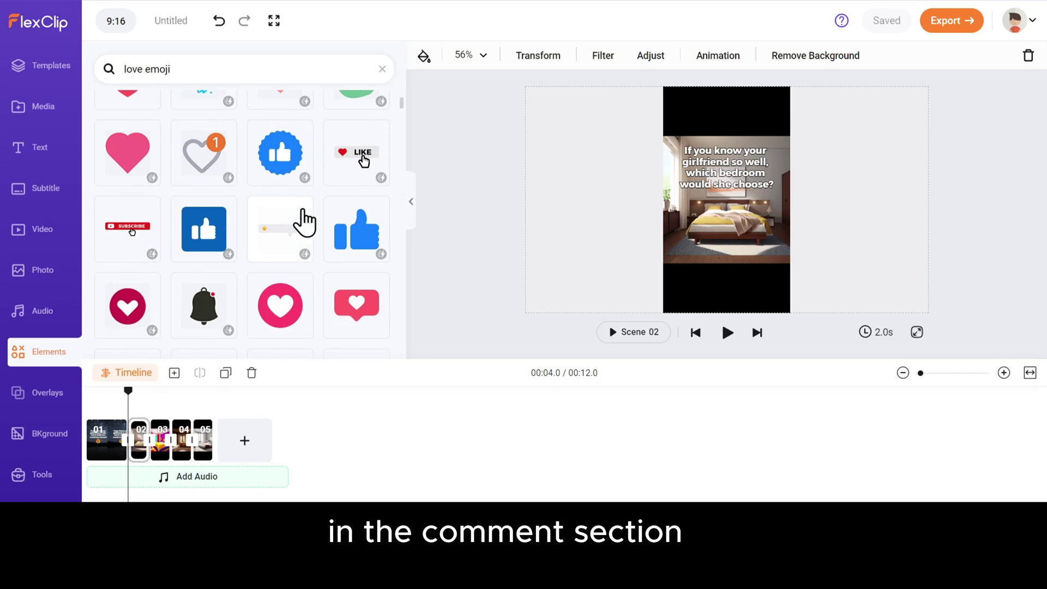
pyautogui.scroll(3, 264, 235)
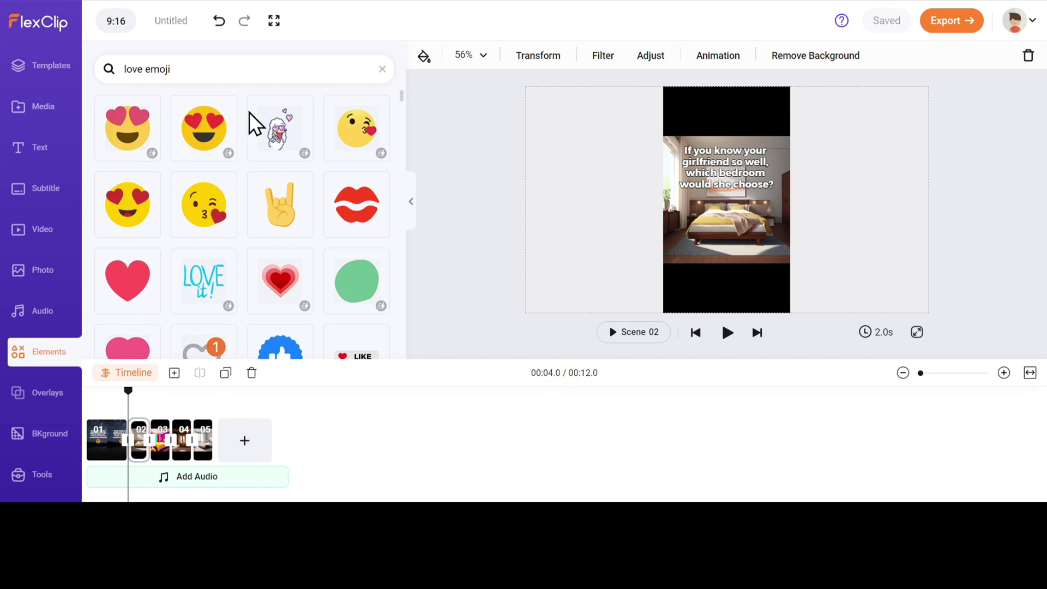
# - Search number stickers, add the number 1 sticker and move it to the frame's top
pyautogui.click(382, 70)
pyautogui.click(289, 67)
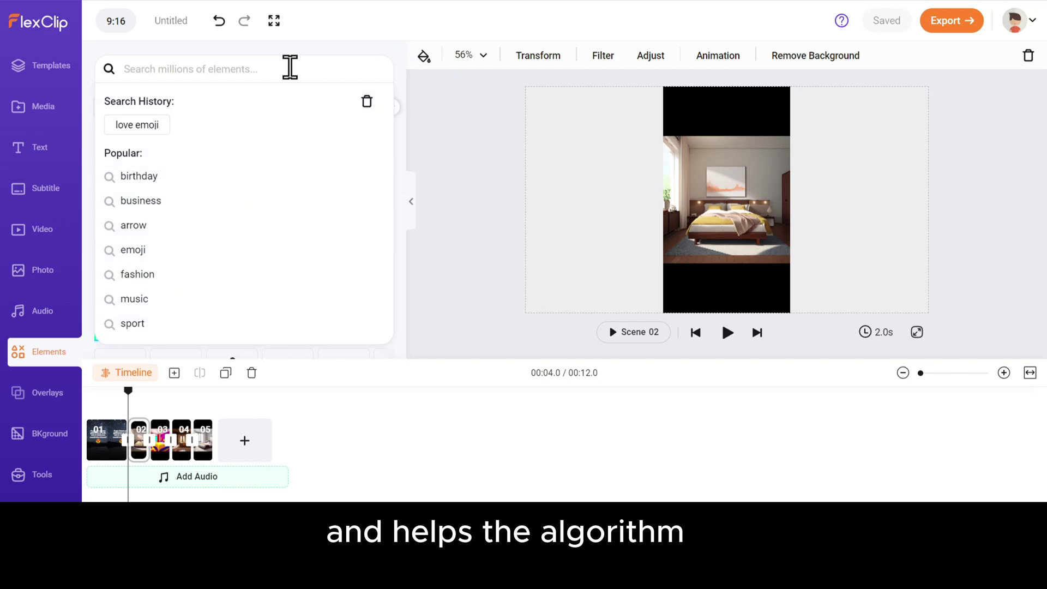
pyautogui.write('number')
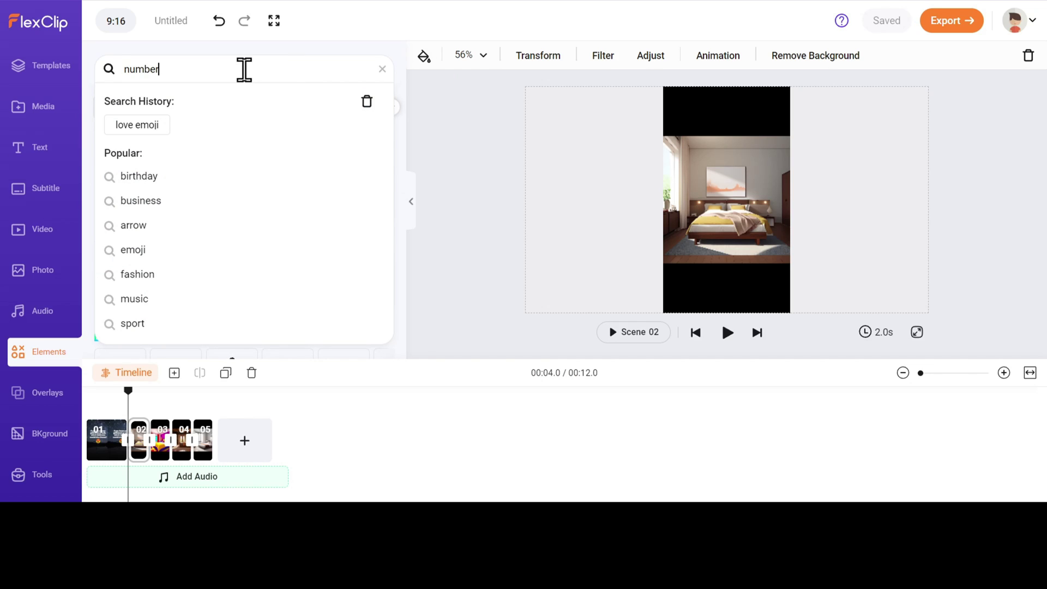
pyautogui.press('Return')
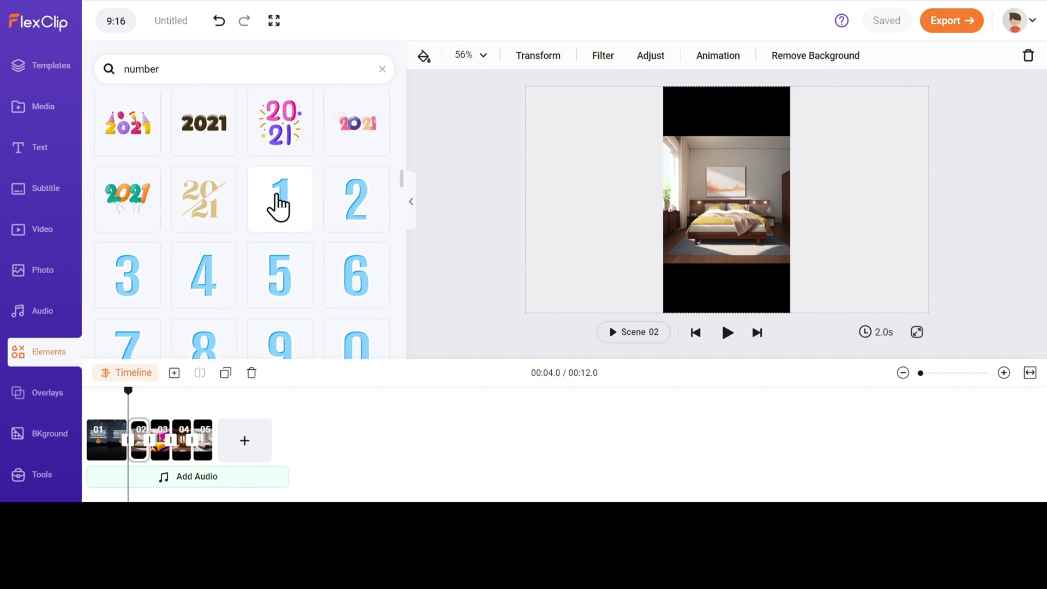
pyautogui.click(279, 206)
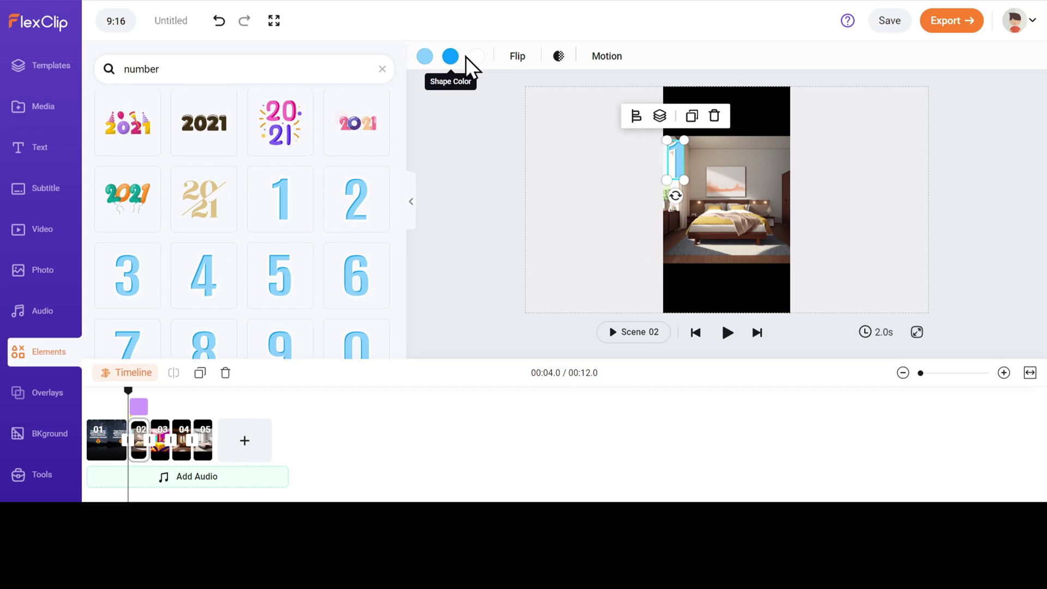
pyautogui.click(685, 154)
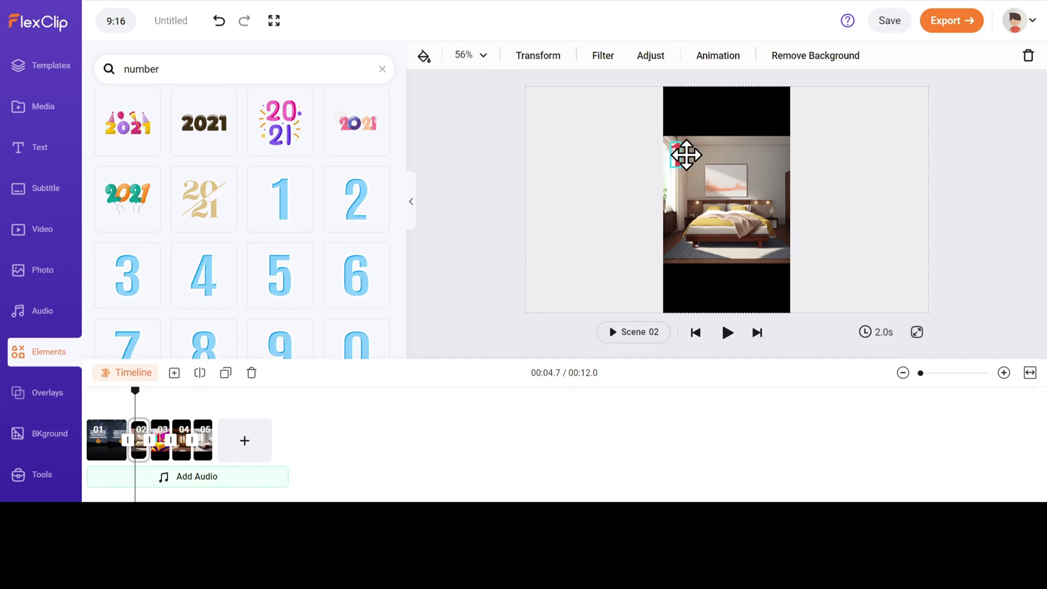
pyautogui.moveTo(685, 155); pyautogui.dragTo(721, 118)
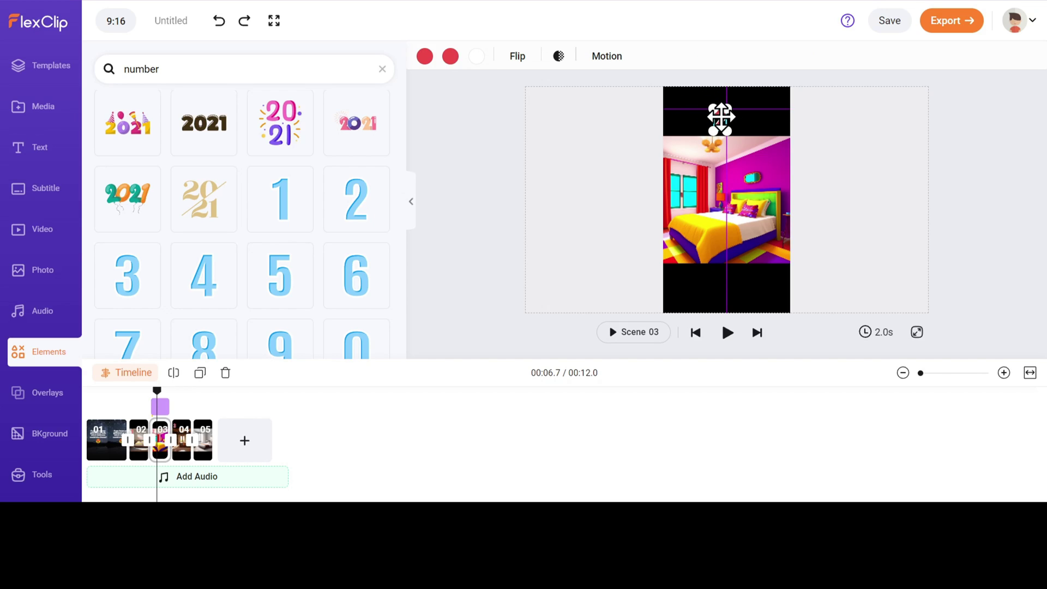
pyautogui.click(770, 214)
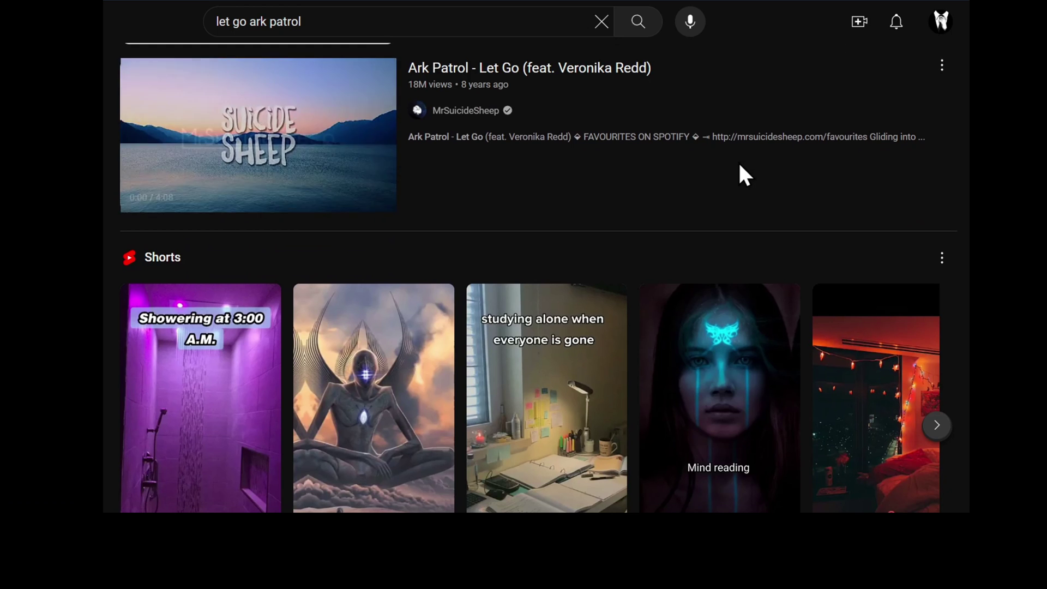
pyautogui.scroll(-3, 739, 169)
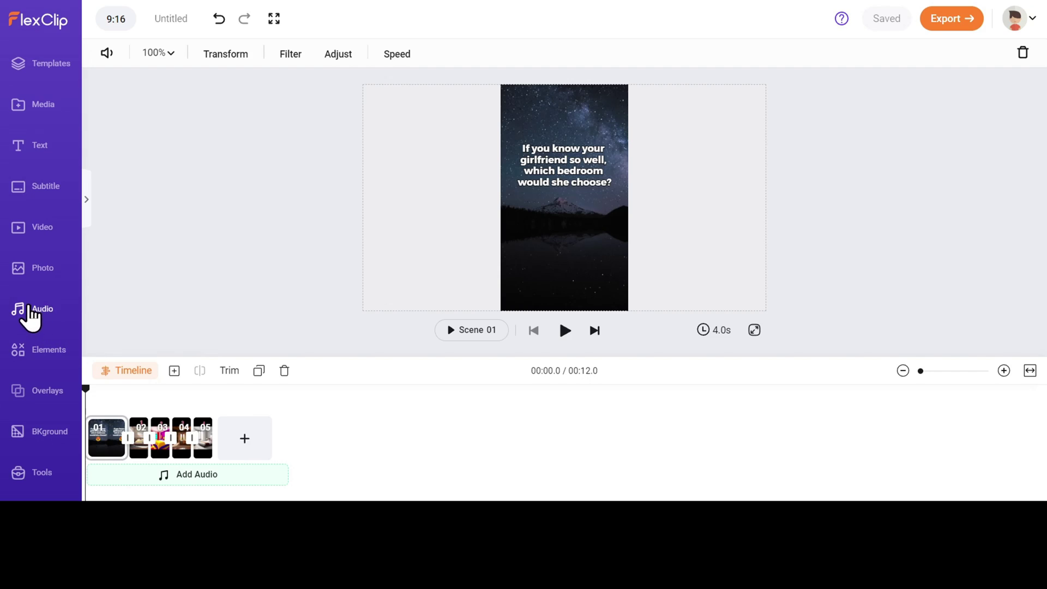
# - Filter the music library to the Relaxing mood and the Chill out genre
pyautogui.click(24, 309)
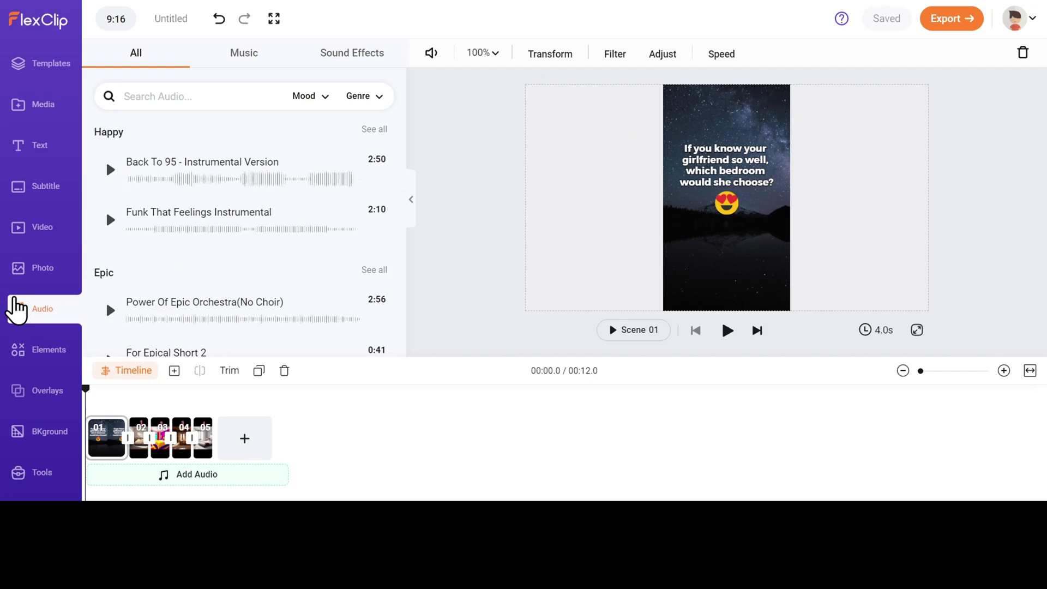
pyautogui.click(307, 99)
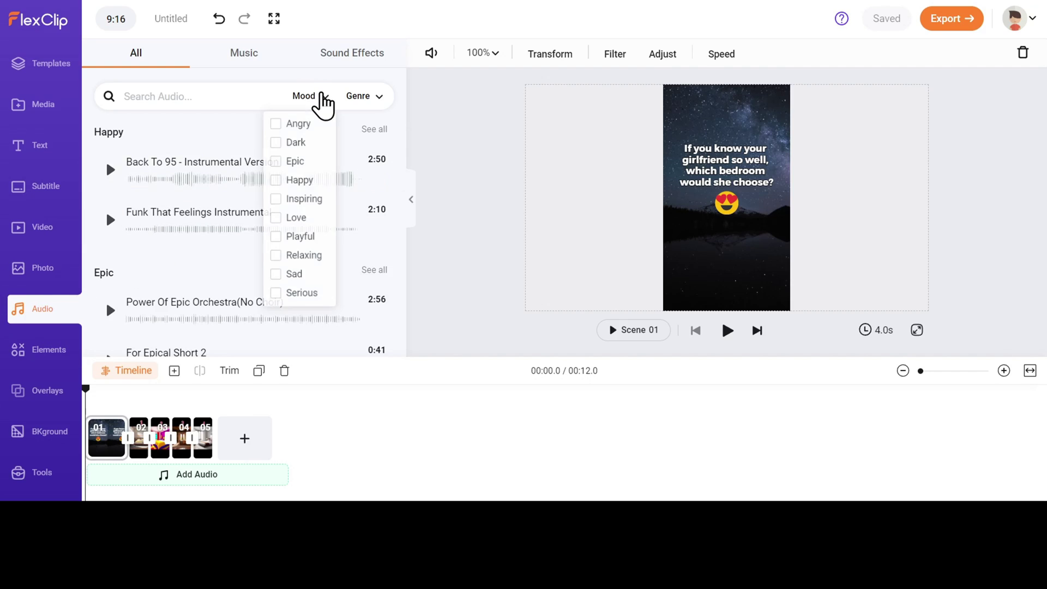
pyautogui.click(275, 257)
pyautogui.click(375, 96)
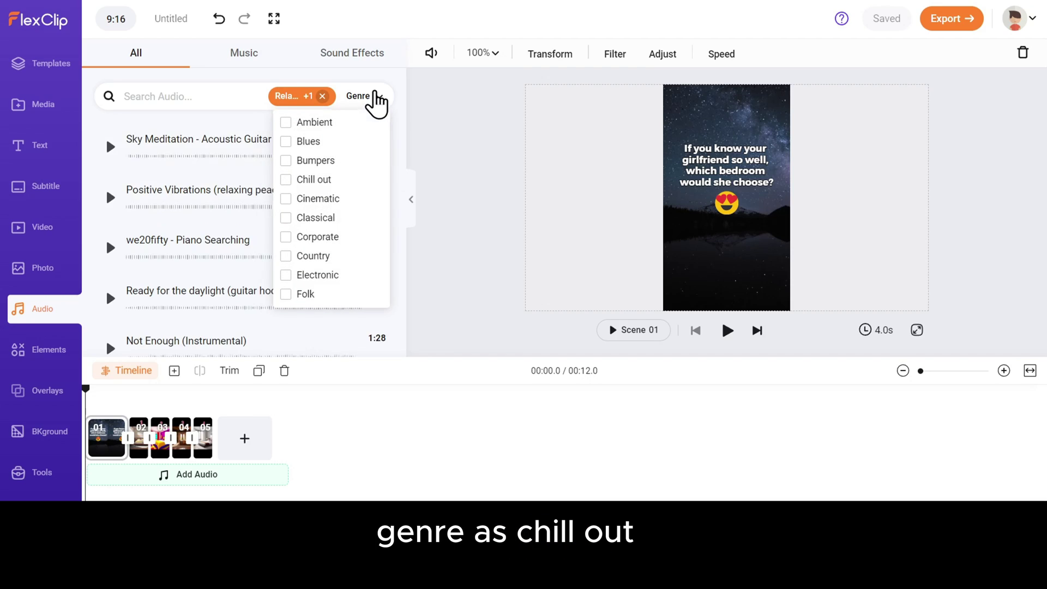
pyautogui.click(303, 180)
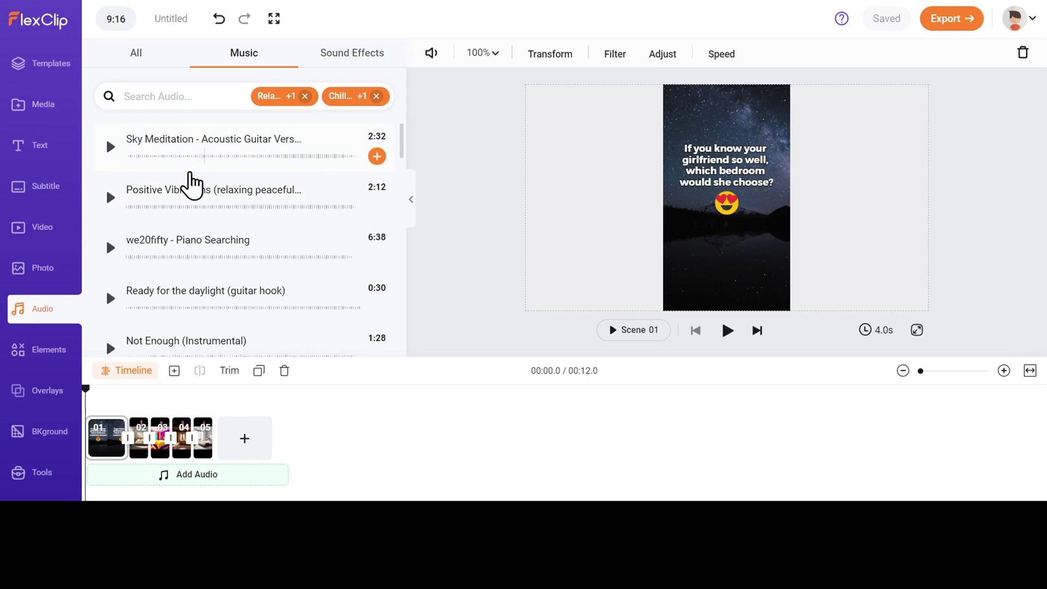
# - Preview the Not Enough (Instrumental) track, then stop it
pyautogui.scroll(-3, 197, 265)
pyautogui.scroll(3, 243, 227)
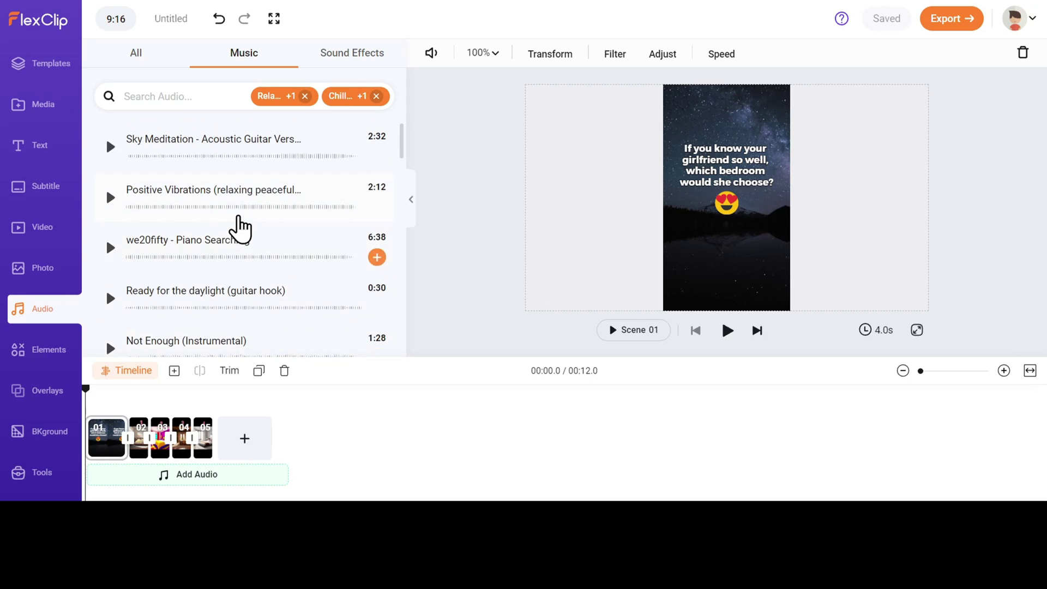
pyautogui.scroll(-3, 243, 227)
pyautogui.click(110, 212)
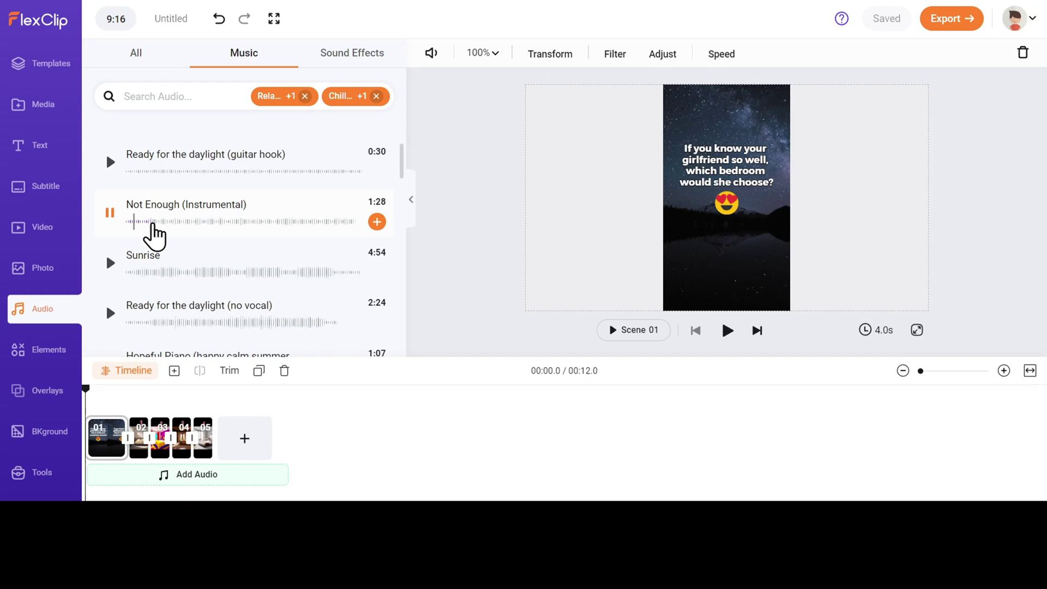
pyautogui.click(110, 214)
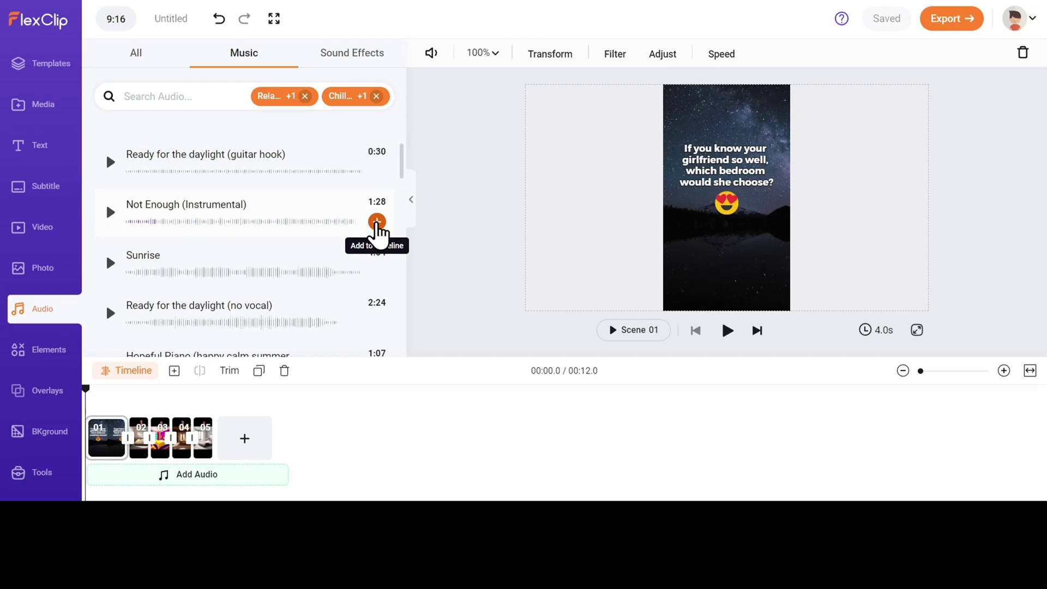
# - Add Not Enough (Instrumental), trim its start, and stretch it to the end of scene 05
pyautogui.click(377, 222)
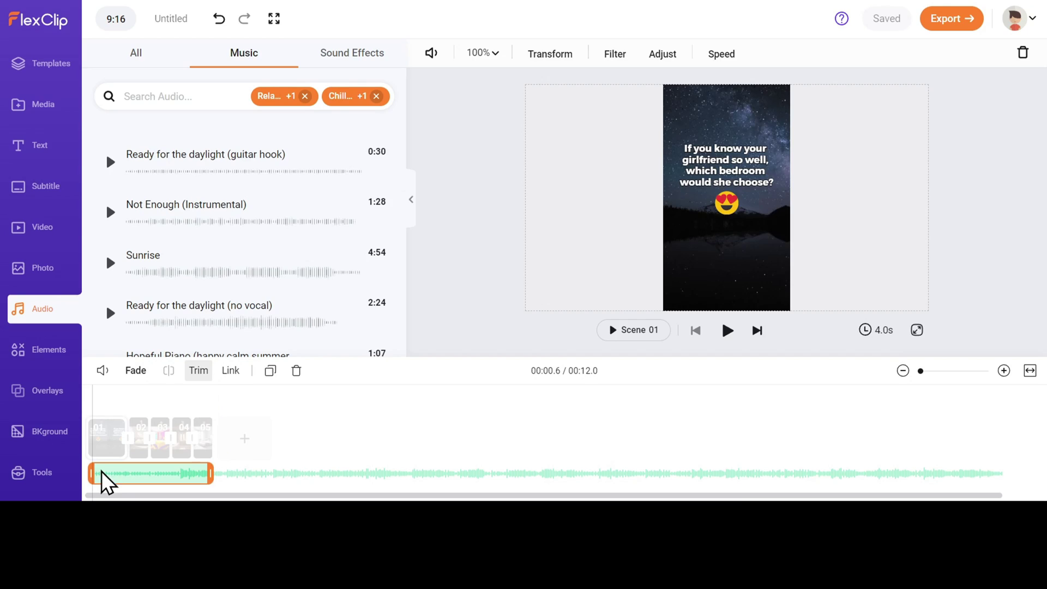
pyautogui.moveTo(91, 473); pyautogui.dragTo(131, 478)
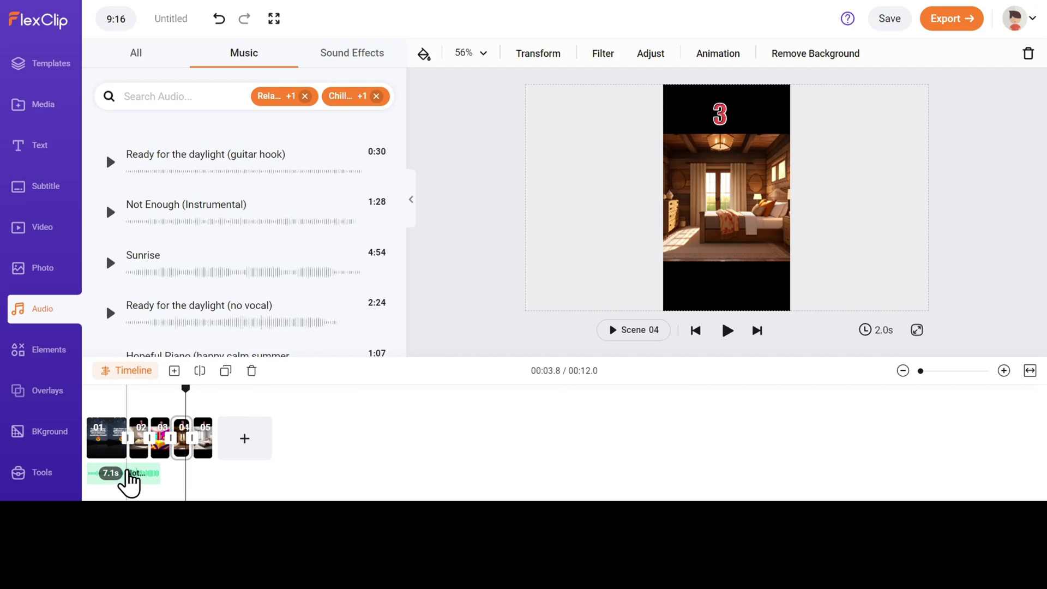
pyautogui.click(150, 473)
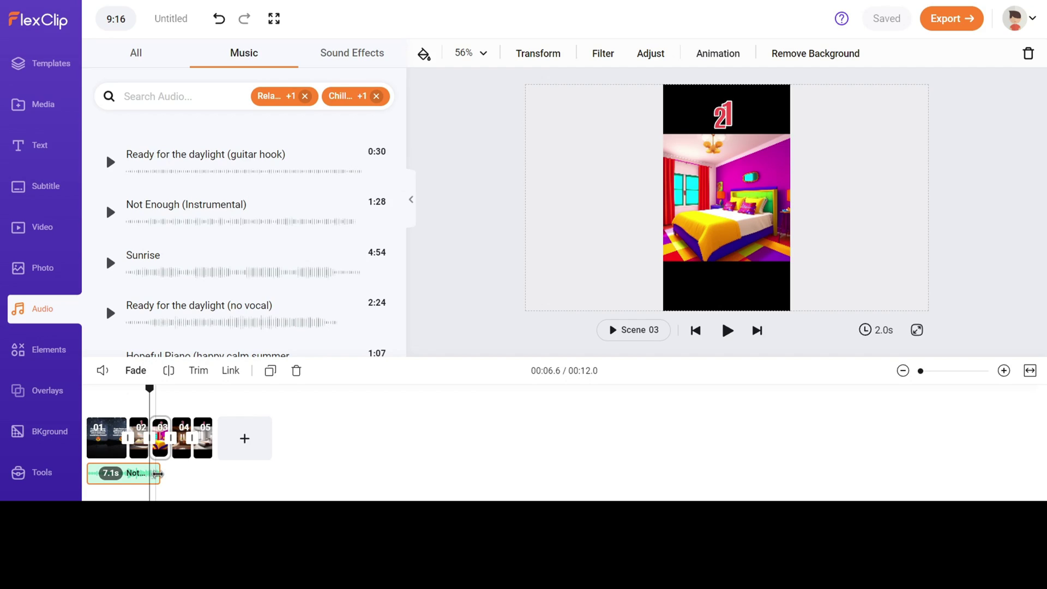
pyautogui.moveTo(160, 474); pyautogui.dragTo(212, 470)
# - Add an Instagram tag at the top of the last scene, and a falling-petals overlay to scene 01
pyautogui.scroll(-1, 308, 156)
pyautogui.click(378, 319)
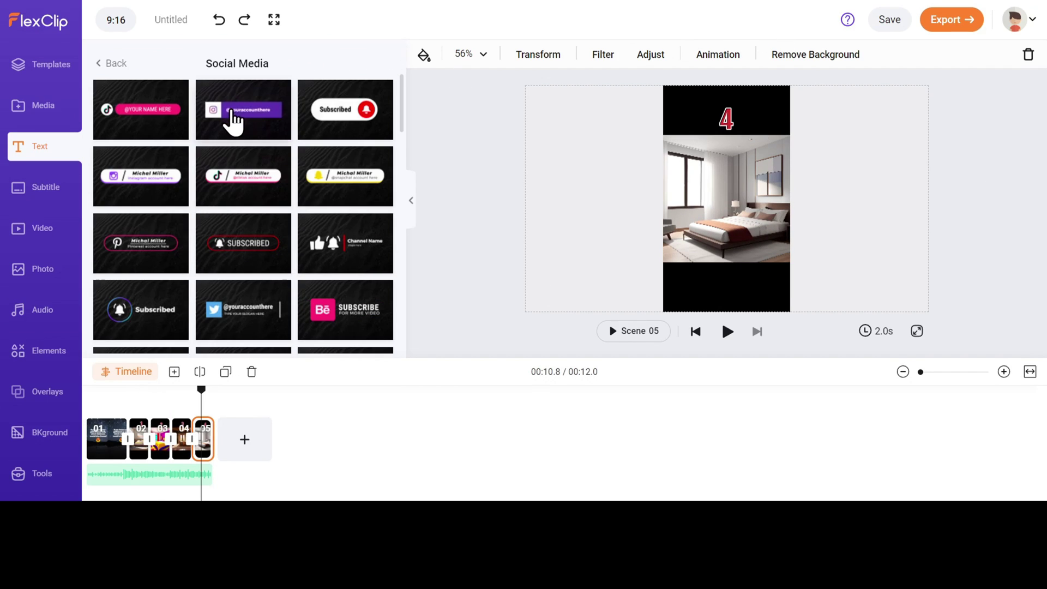
pyautogui.click(241, 116)
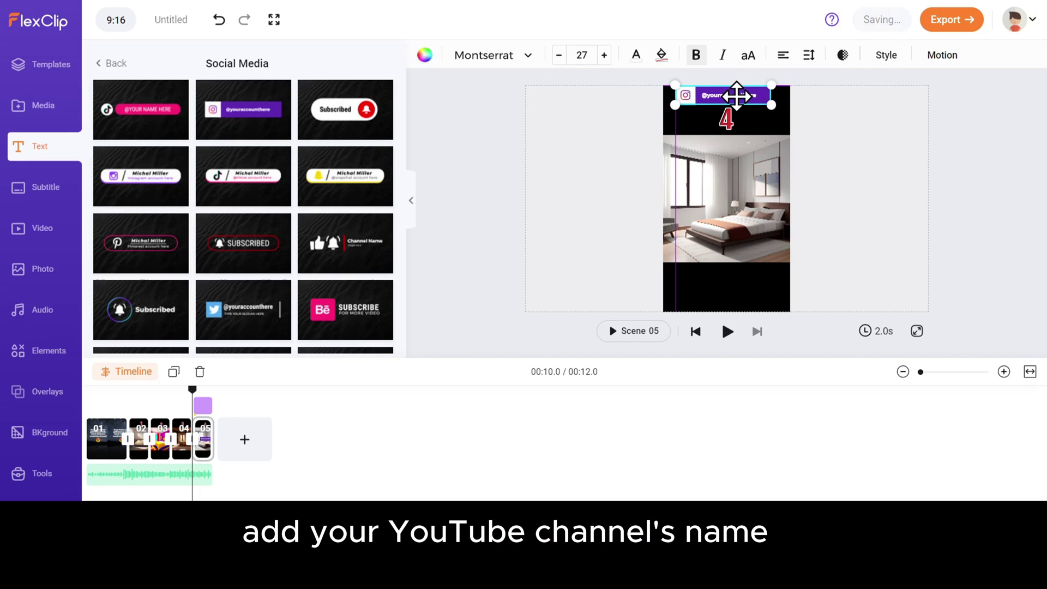
pyautogui.doubleClick(740, 96)
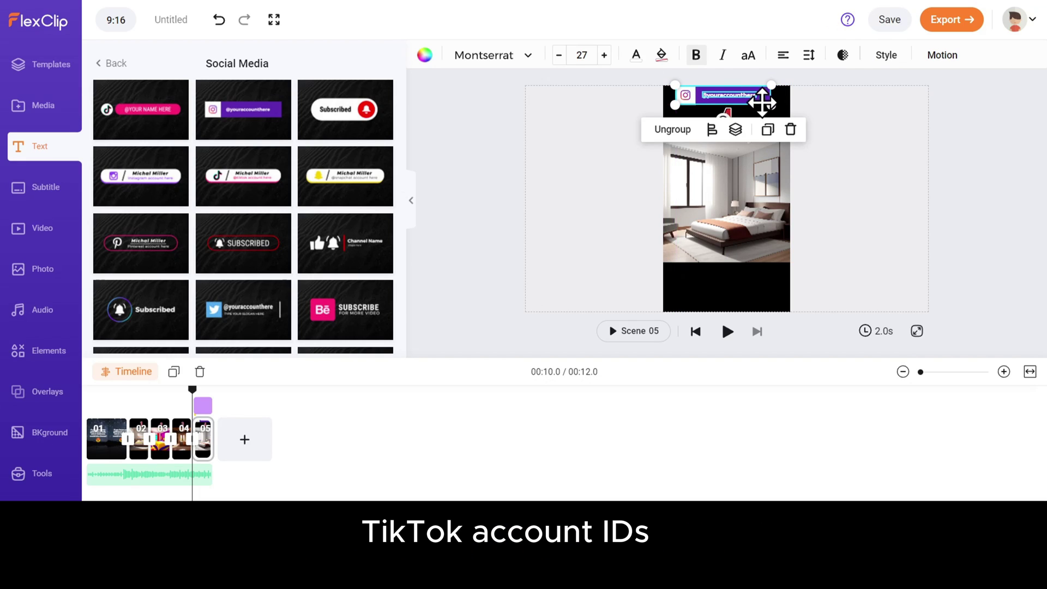
pyautogui.click(44, 392)
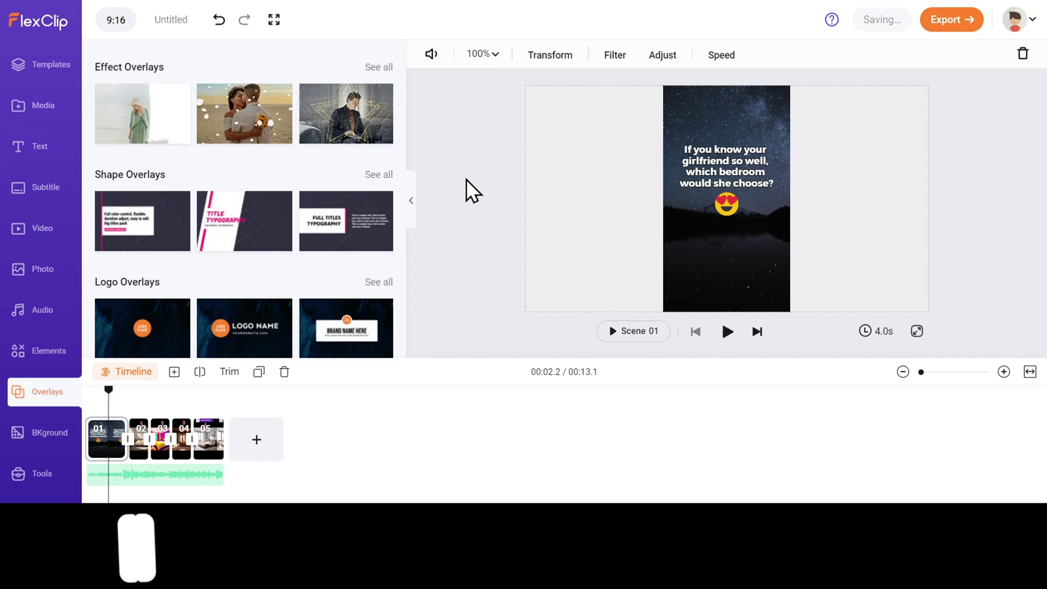
pyautogui.click(261, 117)
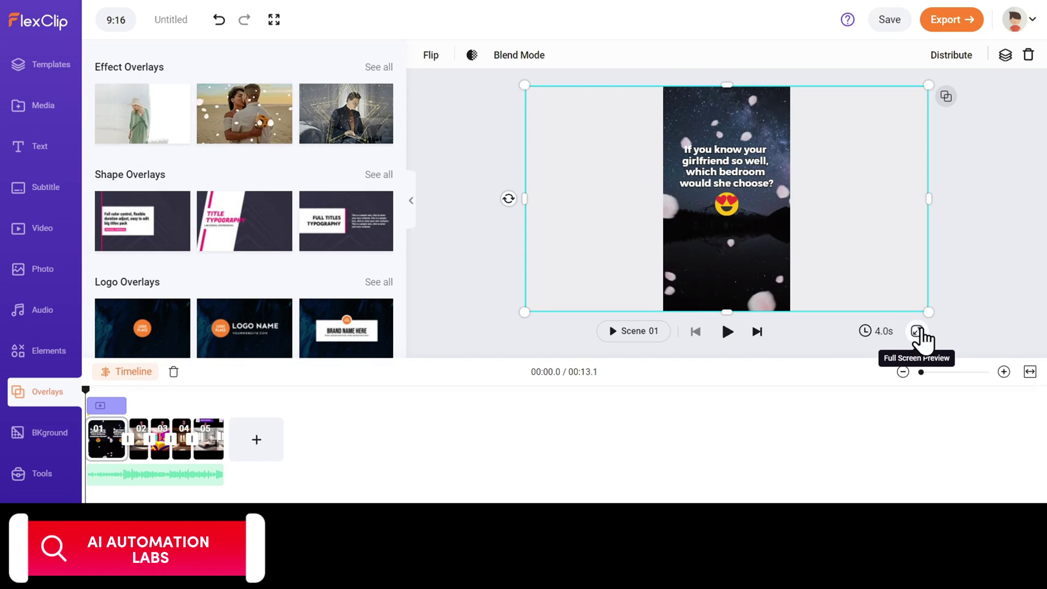
pyautogui.scroll(-1, 927, 340)
pyautogui.click(917, 279)
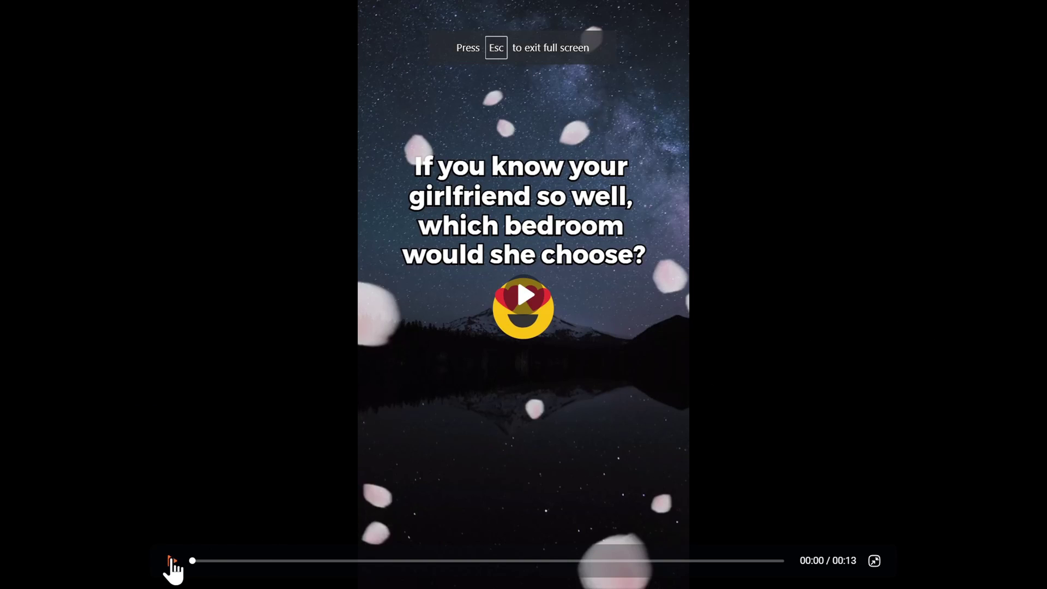
pyautogui.click(171, 562)
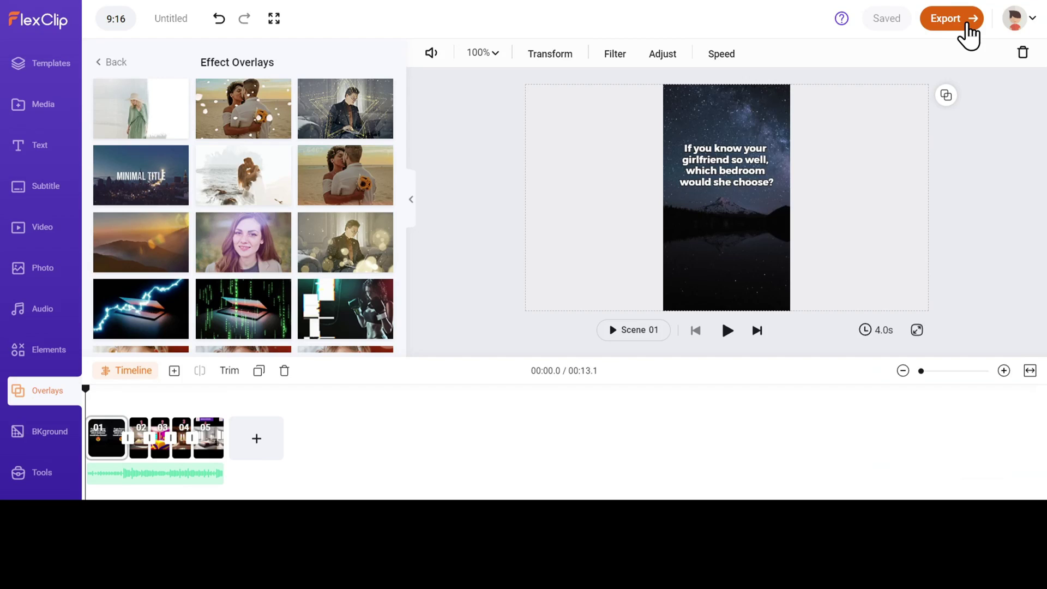
# - Export the video at 1080p and type 'ls' into the export title
pyautogui.click(952, 21)
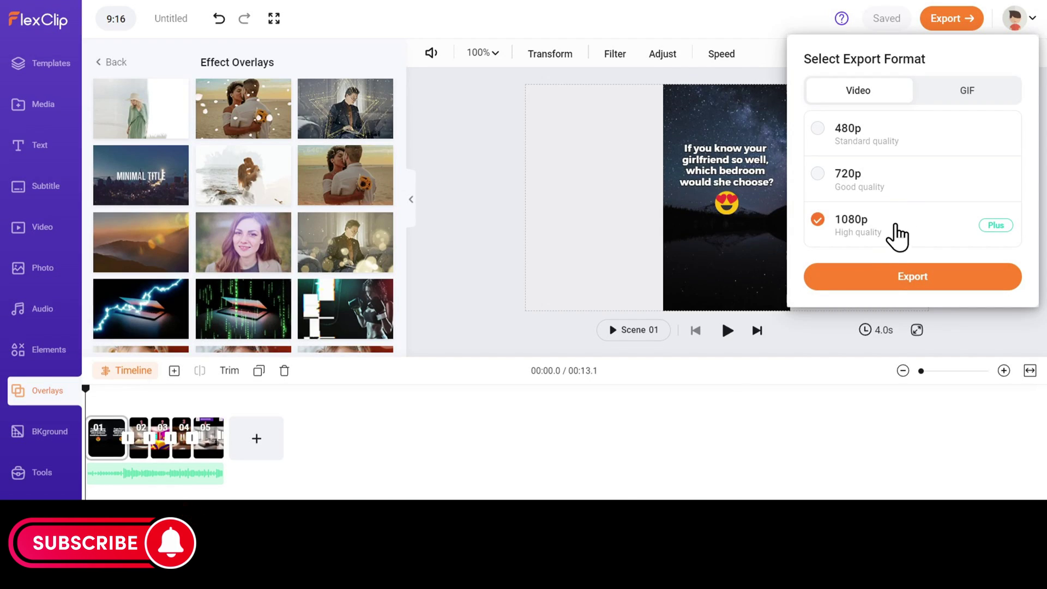
pyautogui.click(926, 287)
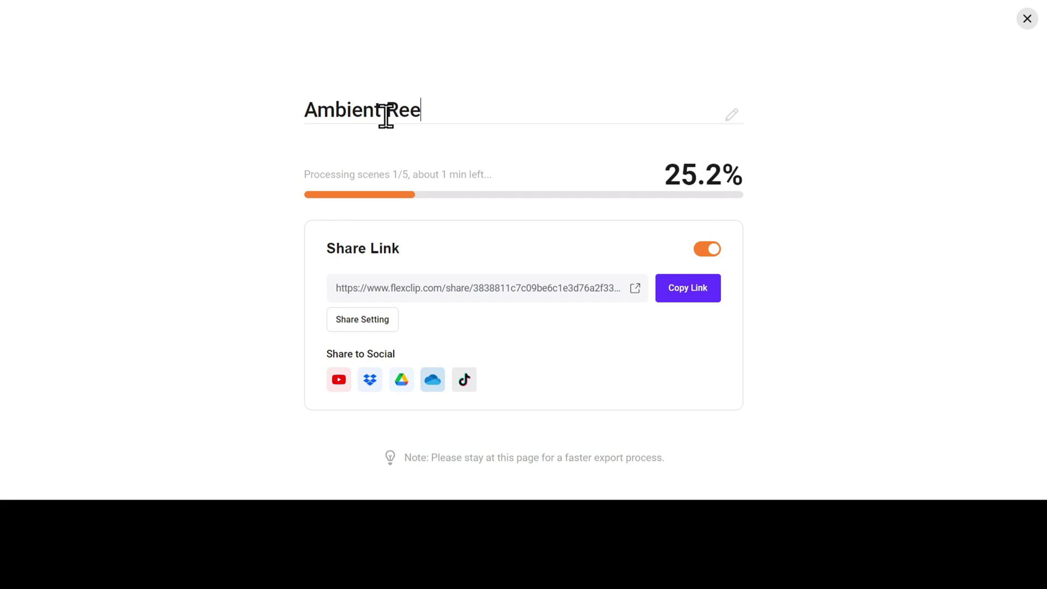
pyautogui.write('ls')
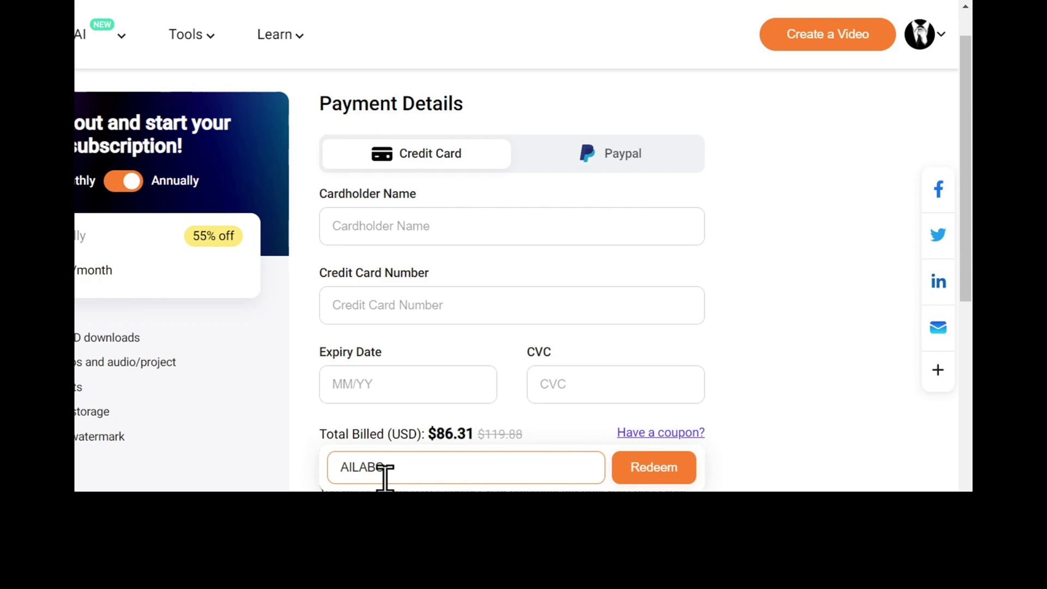
# - Enter the discount coupon code at checkout and redeem it
pyautogui.write('7')
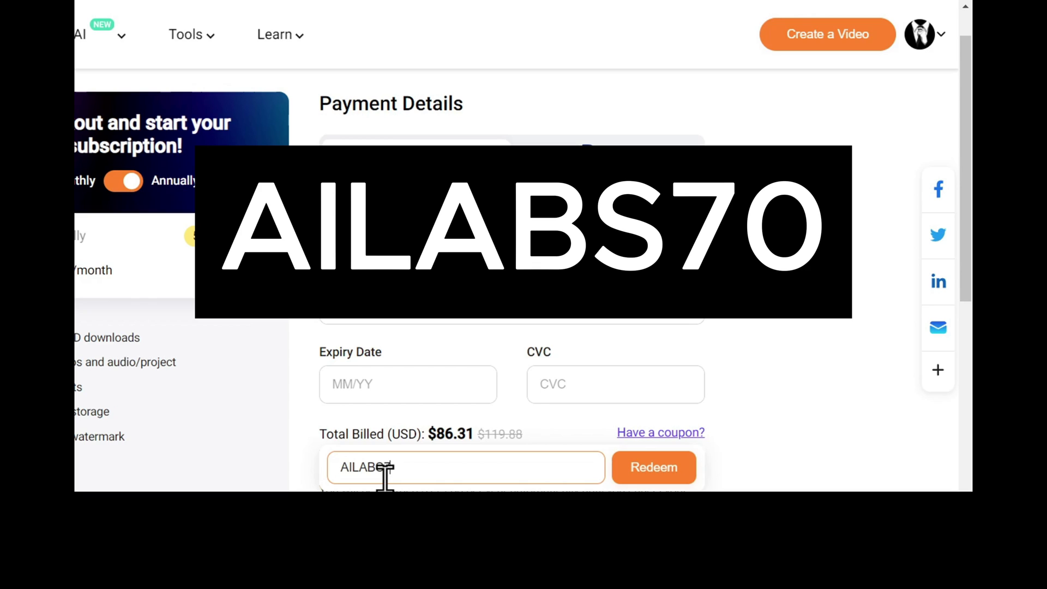
pyautogui.write('0')
pyautogui.click(666, 475)
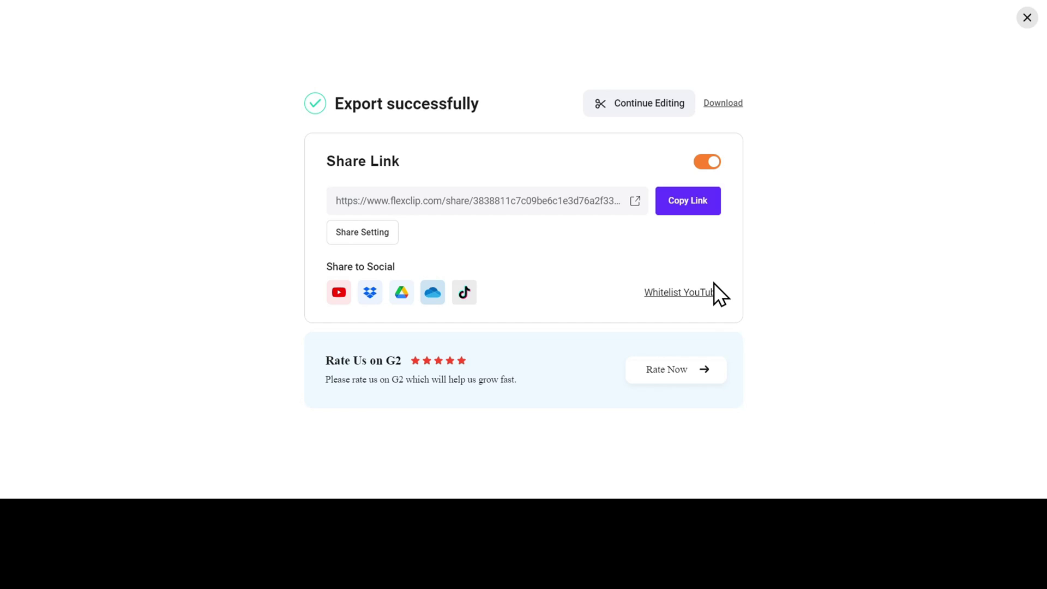
# - Open the YouTube channel whitelist page and read the sentence about automatic claim removal
pyautogui.moveTo(666, 295)
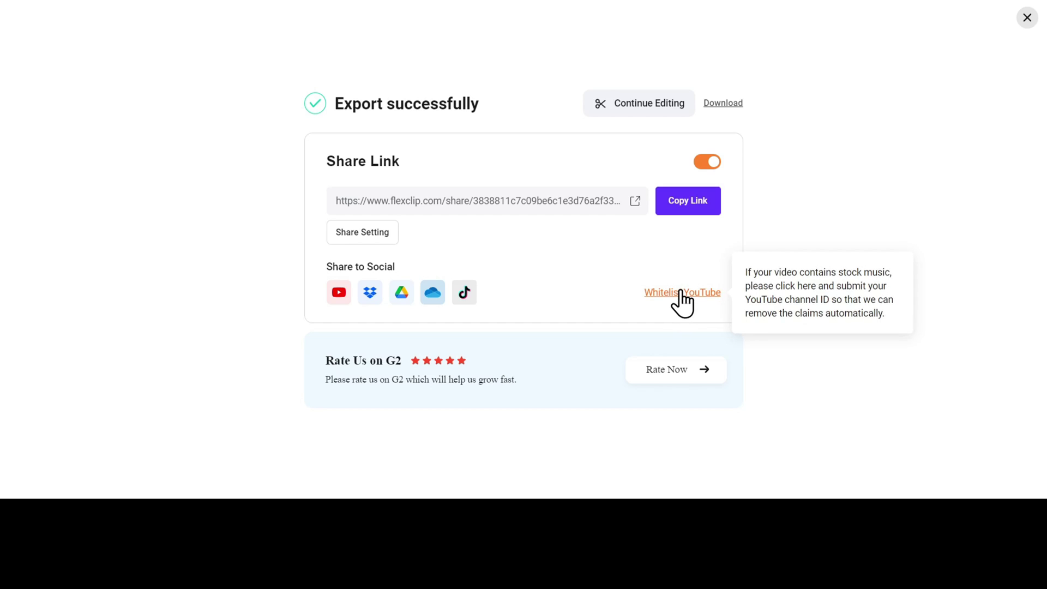
pyautogui.click(682, 291)
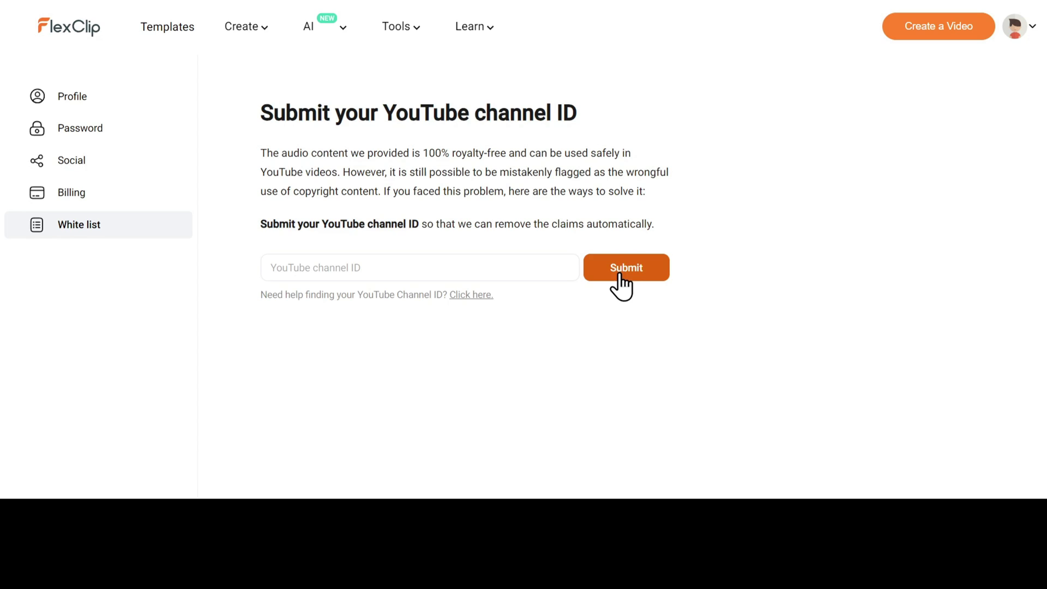
pyautogui.moveTo(424, 226); pyautogui.dragTo(645, 220)
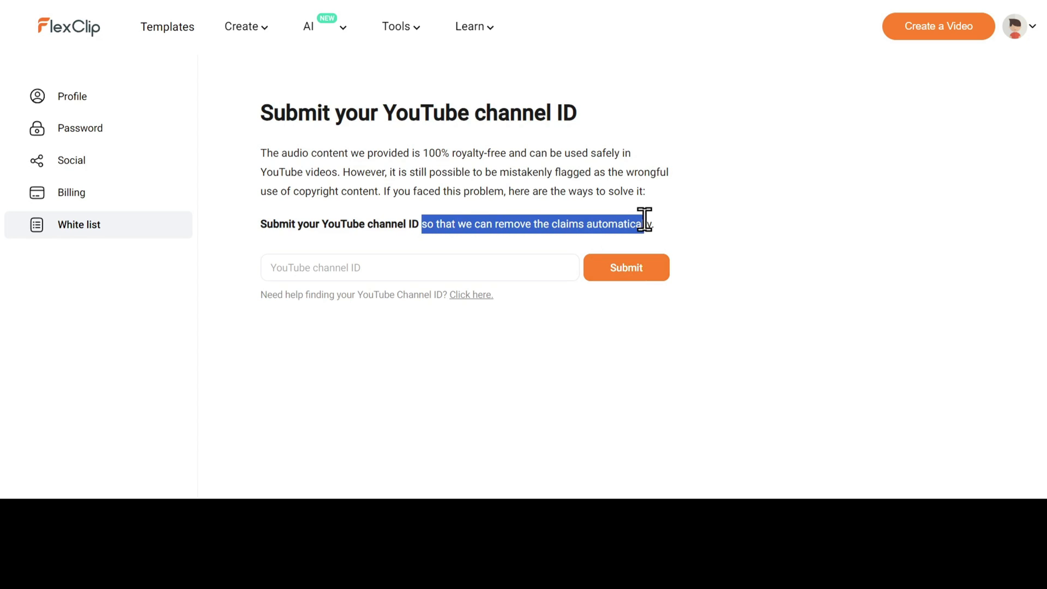
pyautogui.click(688, 222)
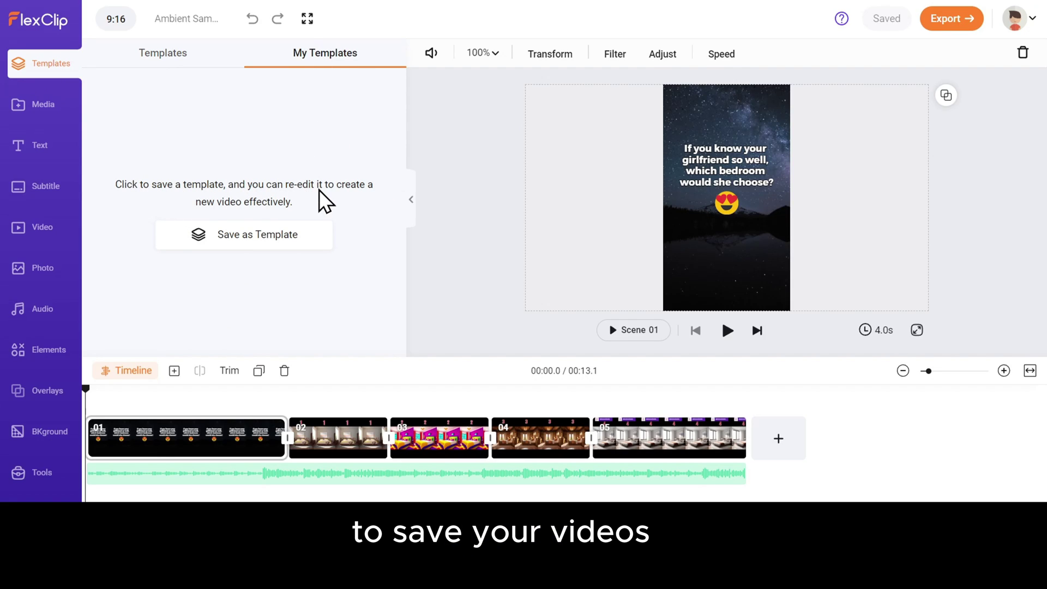
# - Save all five scenes as the private 'Ambient Sample template' and view it in My Templates
pyautogui.click(241, 239)
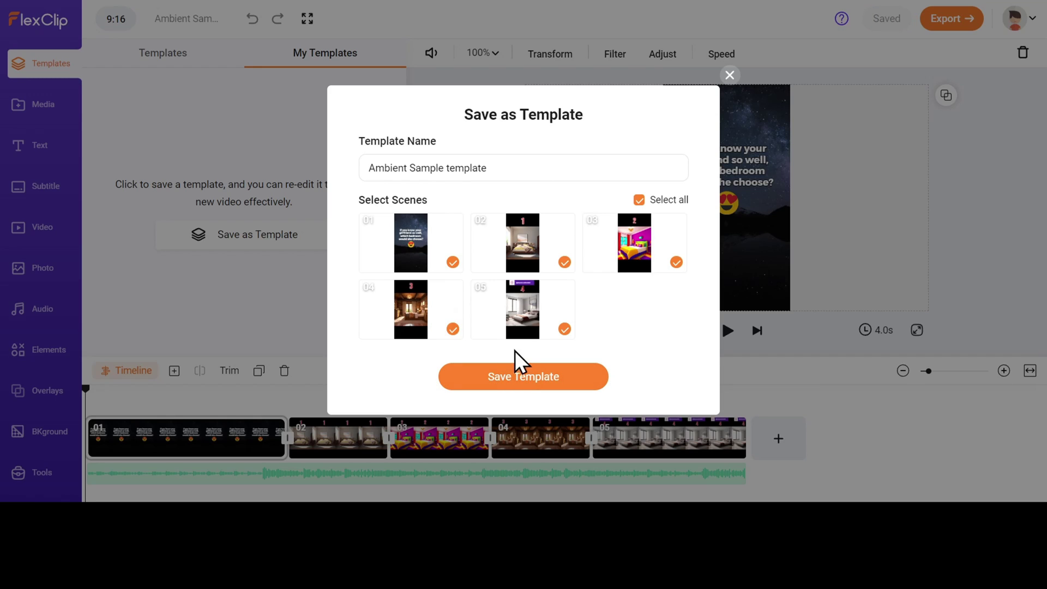
pyautogui.click(537, 385)
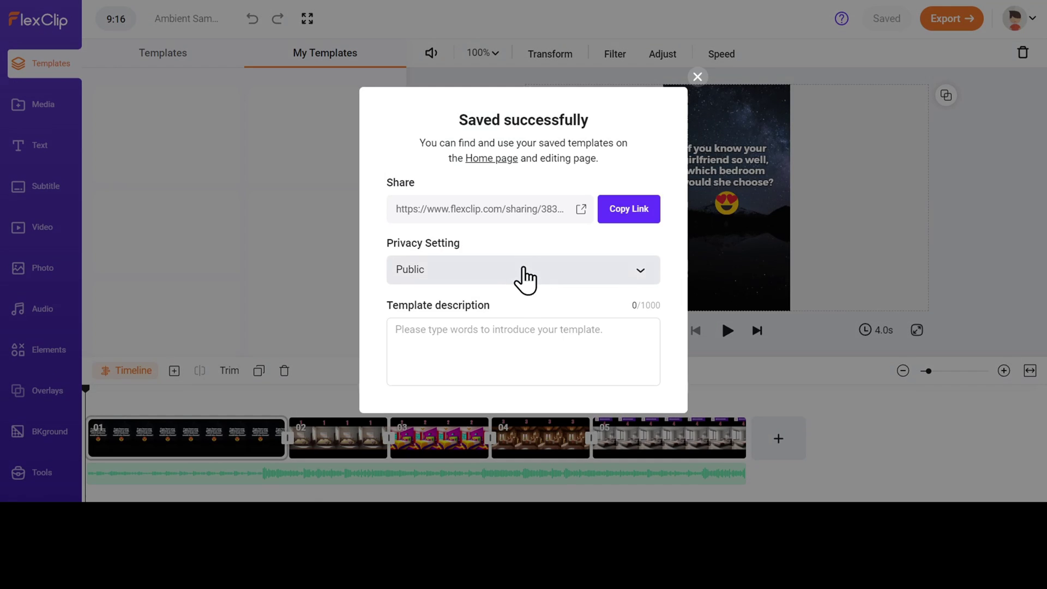
pyautogui.click(635, 270)
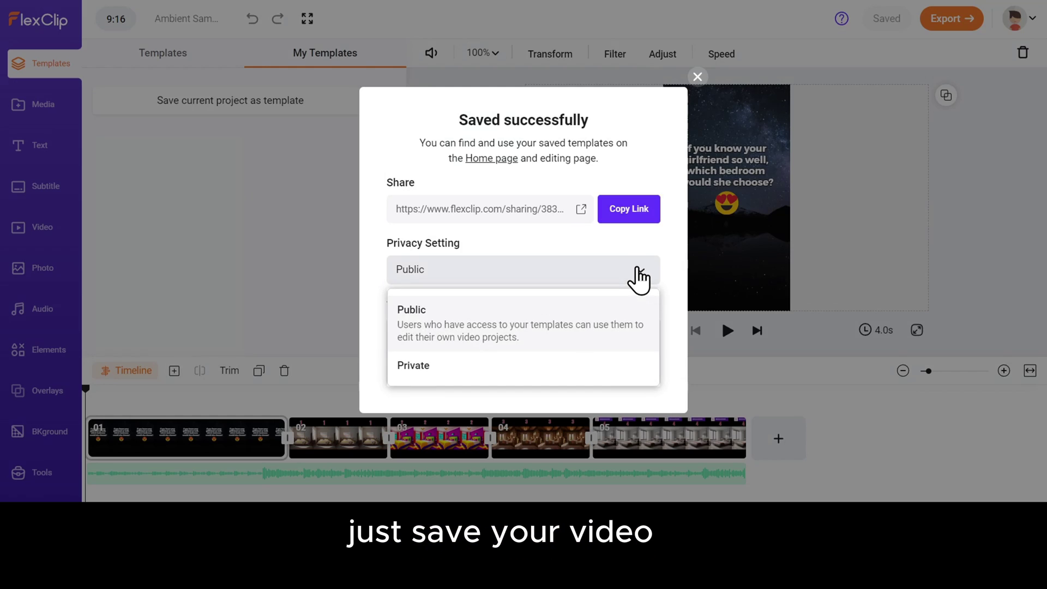
pyautogui.click(461, 376)
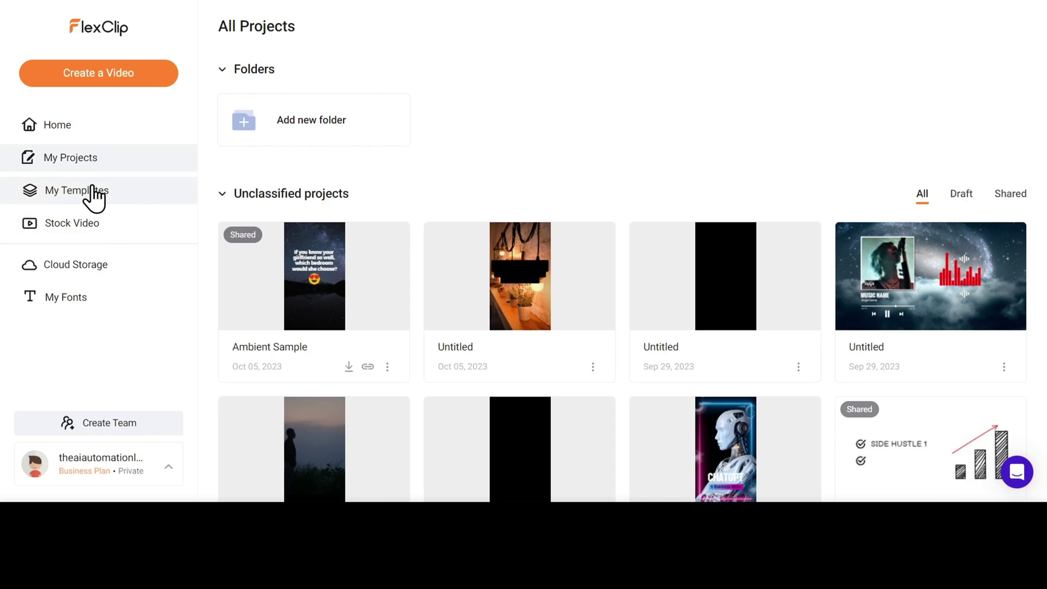
pyautogui.click(79, 191)
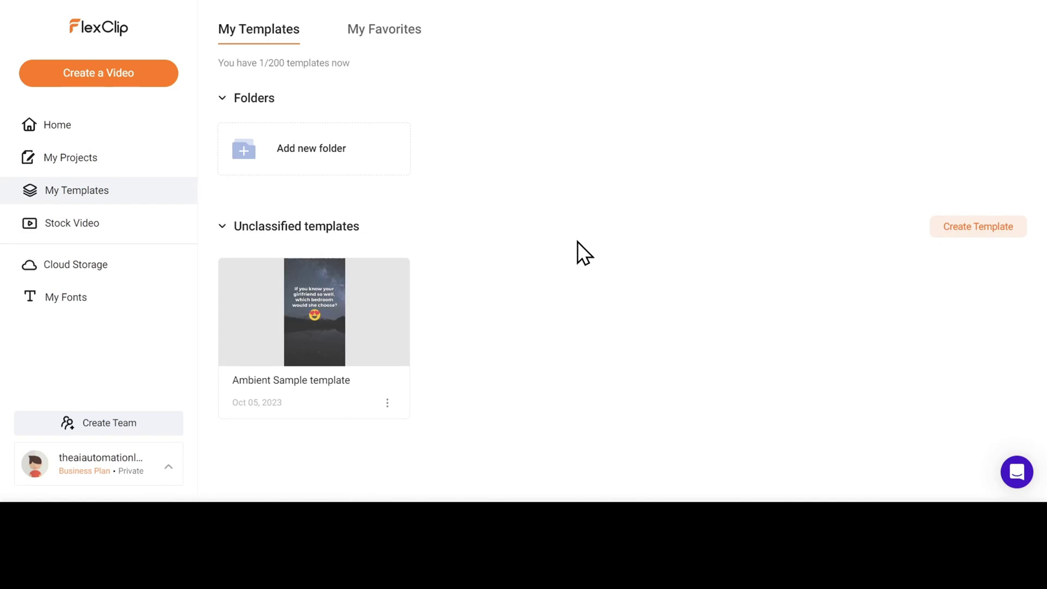
# - Start a new project from the Ambient Sample template and deselect its edited text
pyautogui.moveTo(340, 366)
pyautogui.click(310, 302)
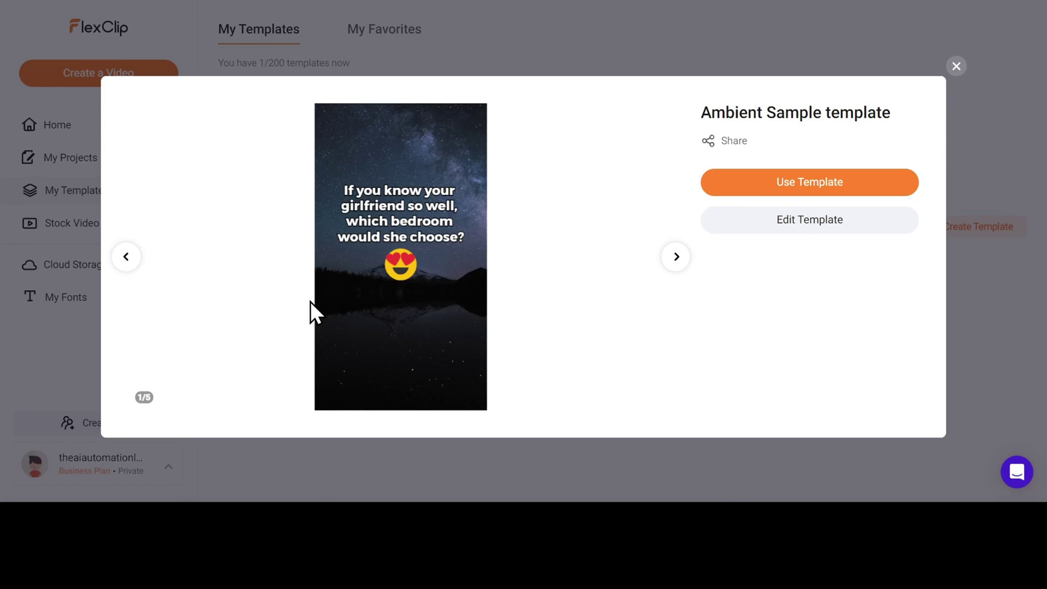
pyautogui.click(801, 182)
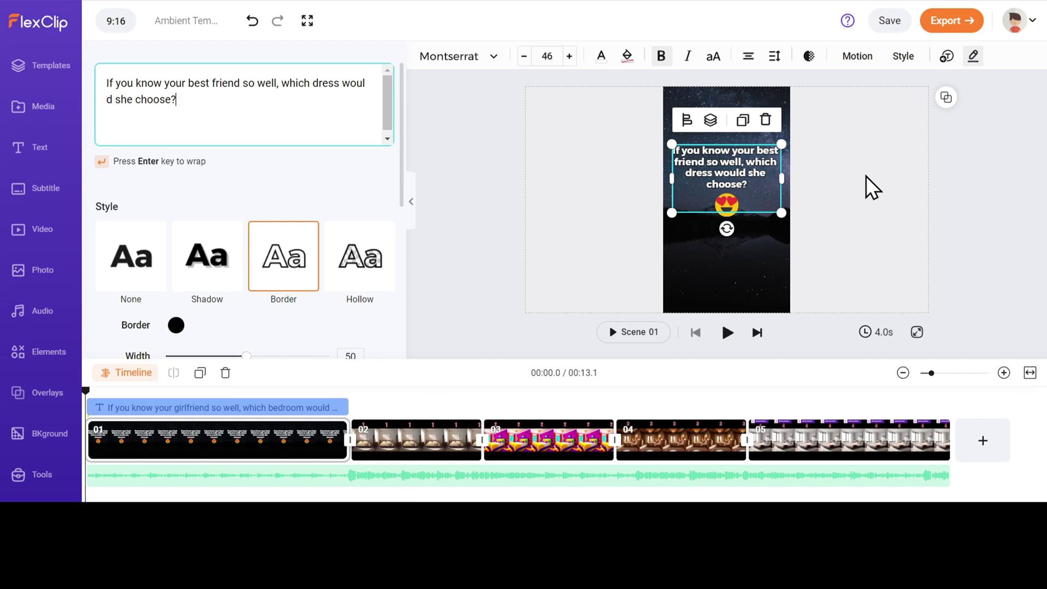
pyautogui.click(869, 187)
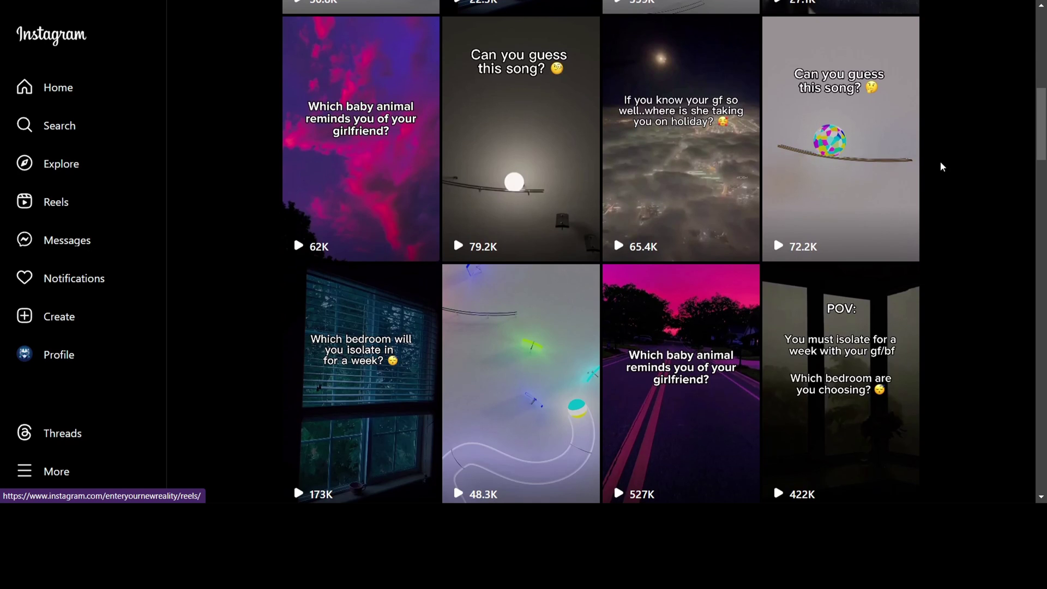
pyautogui.scroll(-5, 941, 164)
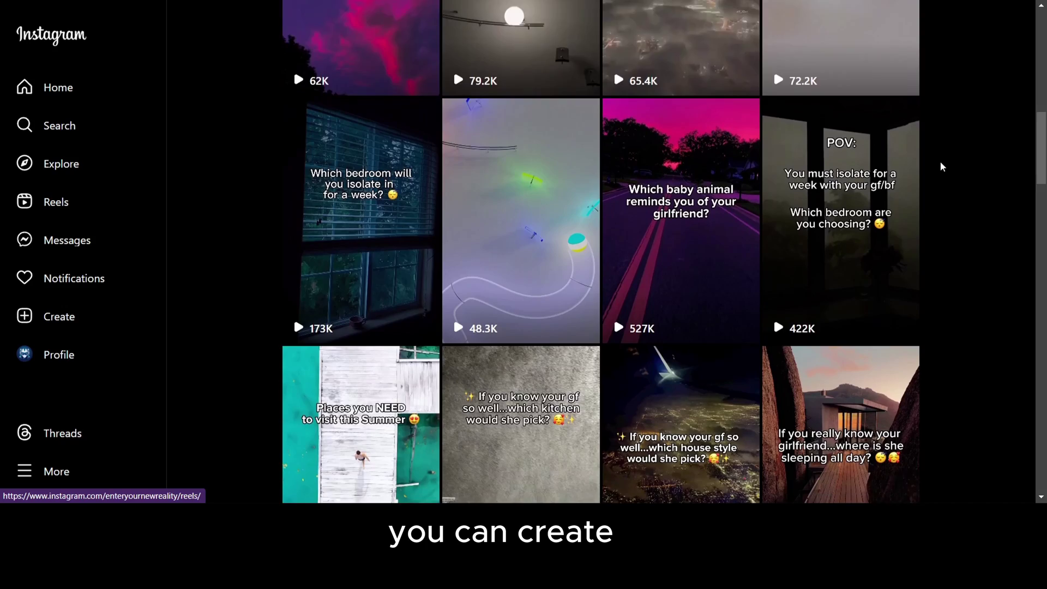
pyautogui.scroll(-3, 942, 164)
pyautogui.scroll(-1, 942, 164)
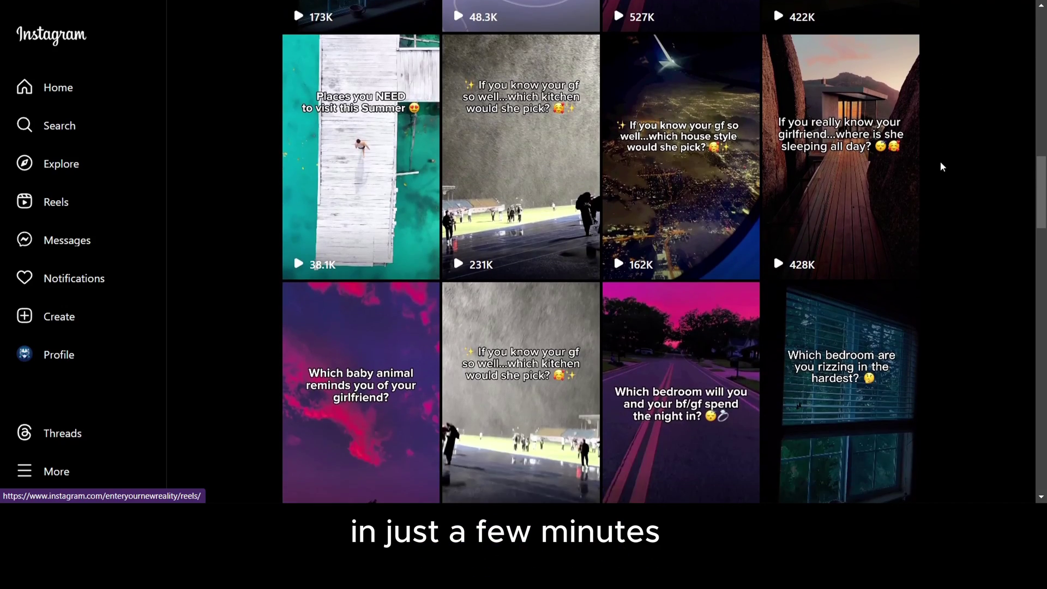